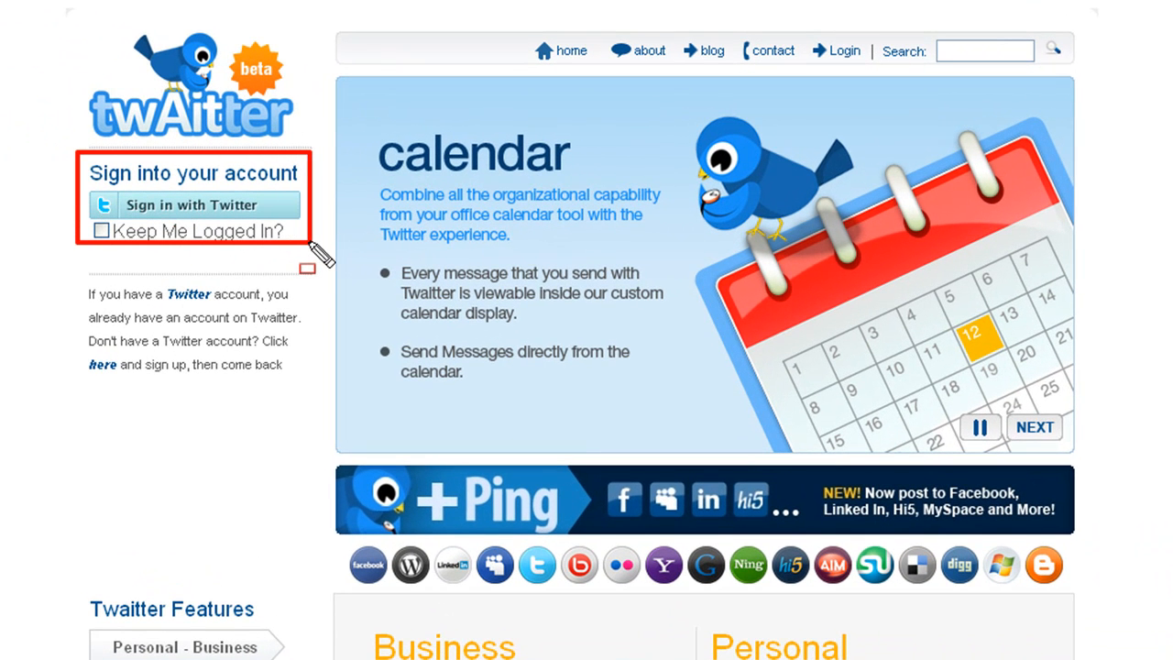
Step: Sign in to Twaitter with the Twitter account and allow the application access to it
click(211, 211)
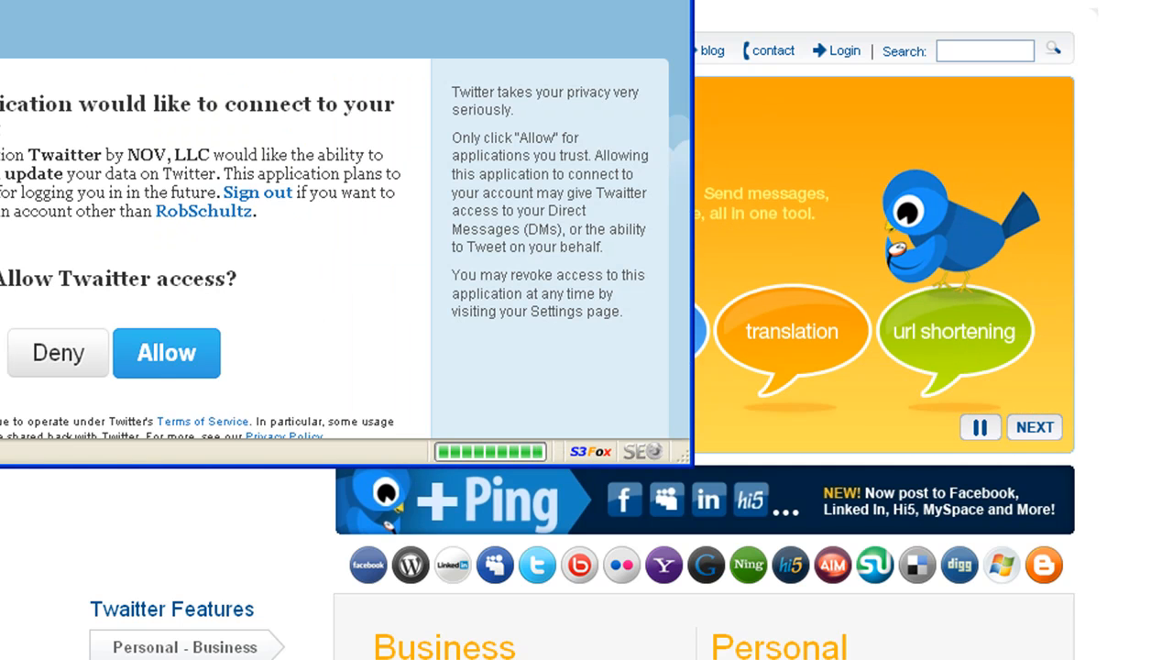
drag(217, 2, 628, 50)
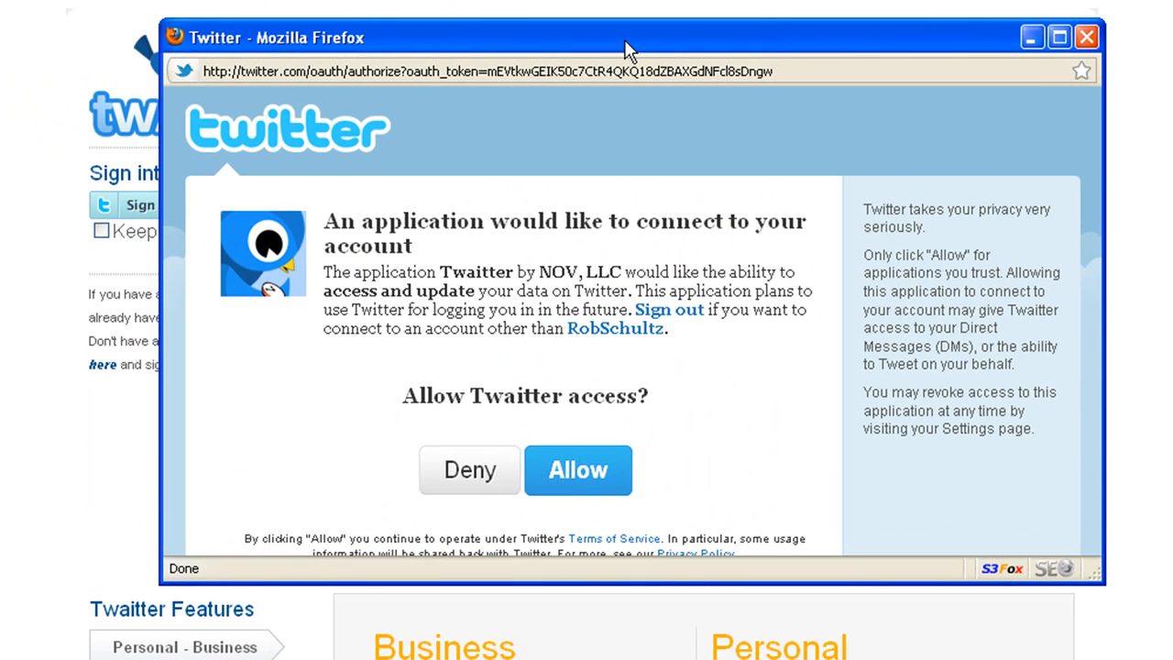
click(577, 470)
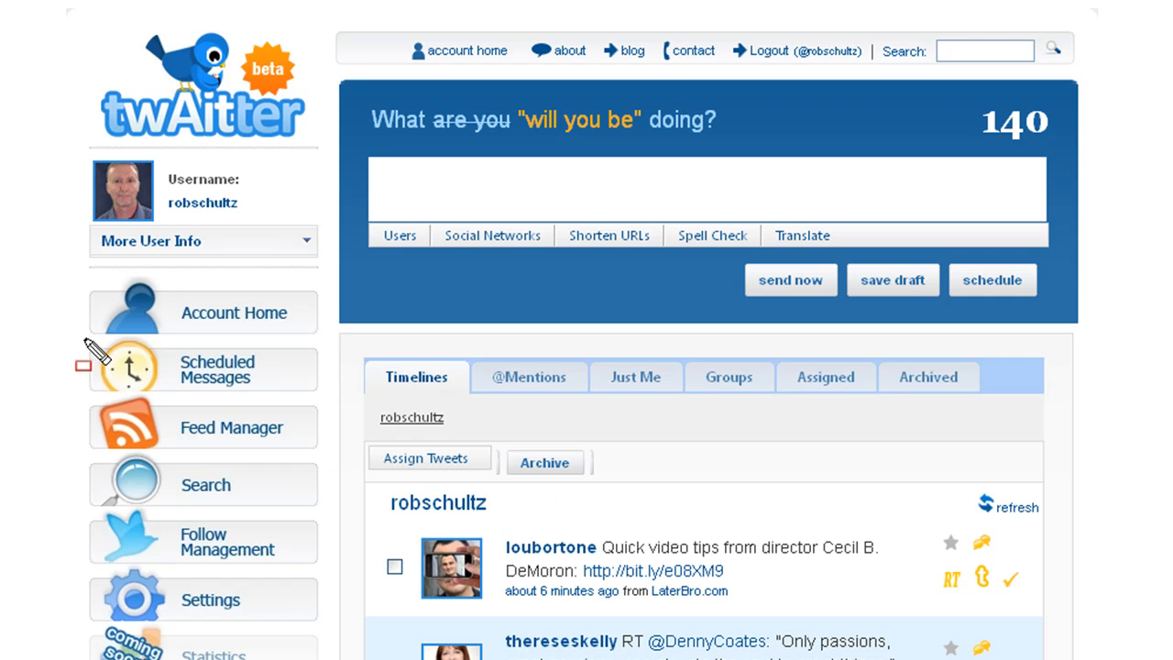
Step: Open the scheduled messages page of the account
mouse_move(67, 321)
mouse_down()
mouse_move(170, 390)
mouse_move(293, 417)
mouse_move(335, 408)
mouse_up()
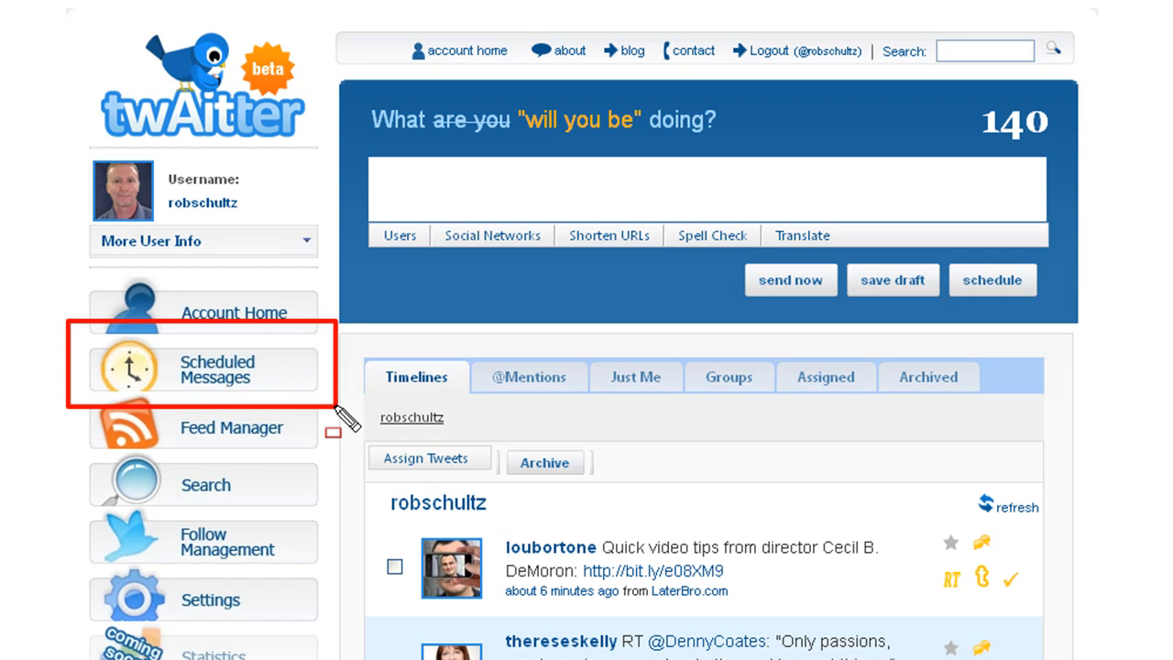
key(Escape)
click(222, 374)
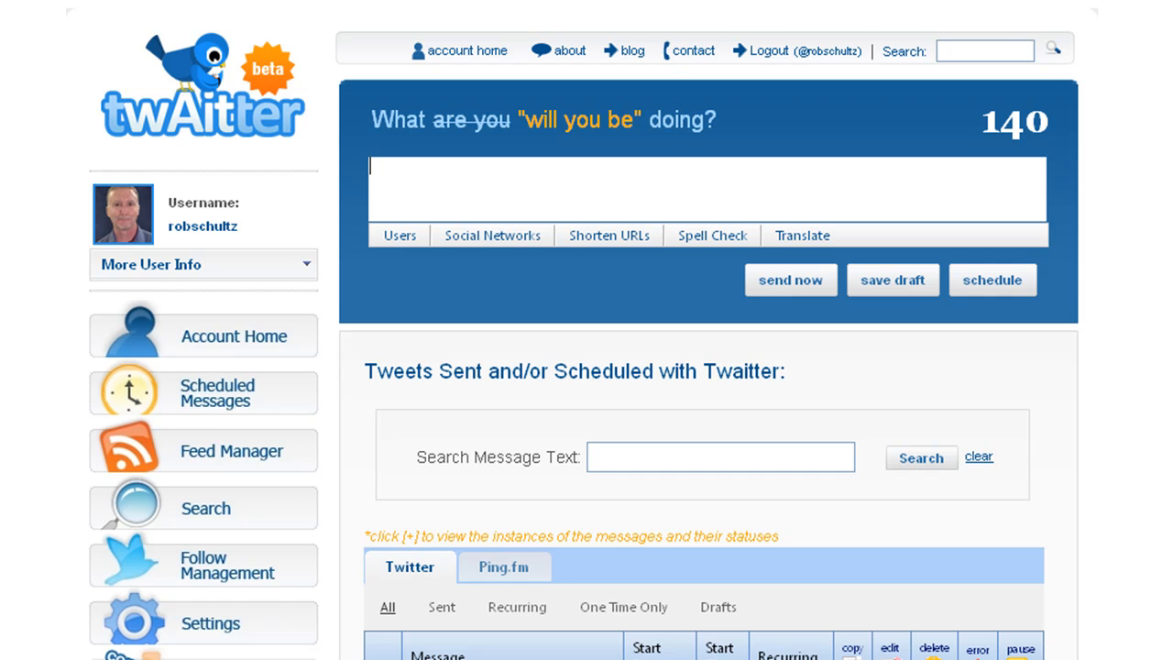
Step: Examine the recurring schedules of the listed tweets, then the message composer with its character counter and scheduling option
scroll(587, 367, down, 2)
scroll(586, 367, down, 4)
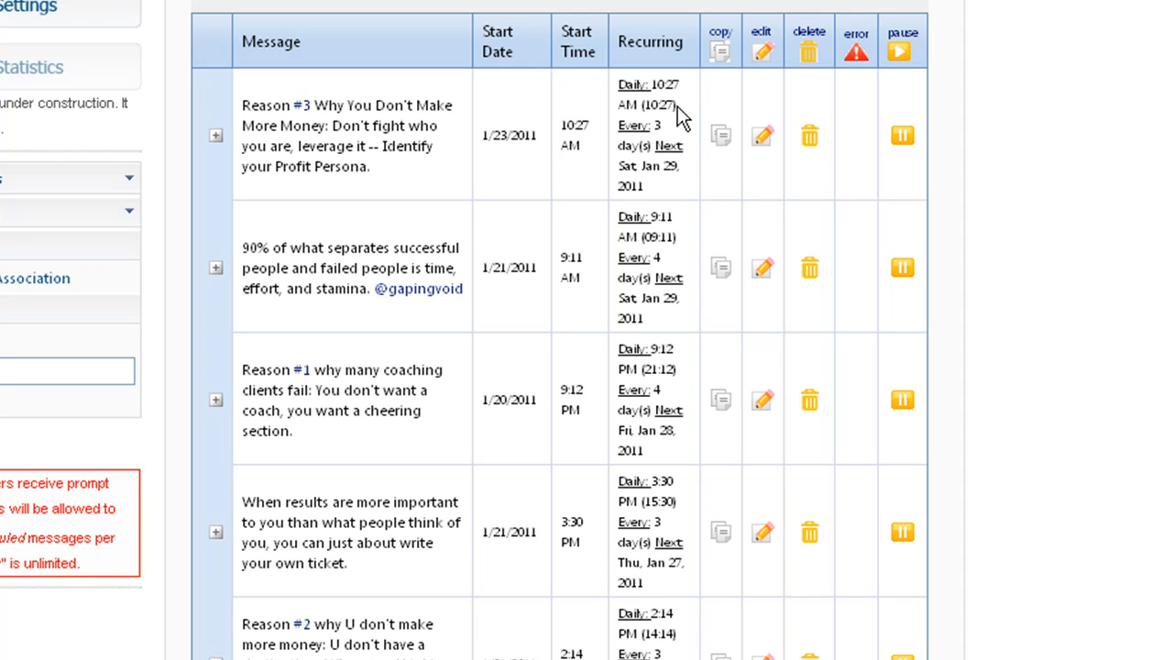
mouse_move(677, 107)
mouse_down()
mouse_move(668, 117)
mouse_move(612, 73)
mouse_move(674, 194)
mouse_move(704, 195)
mouse_up()
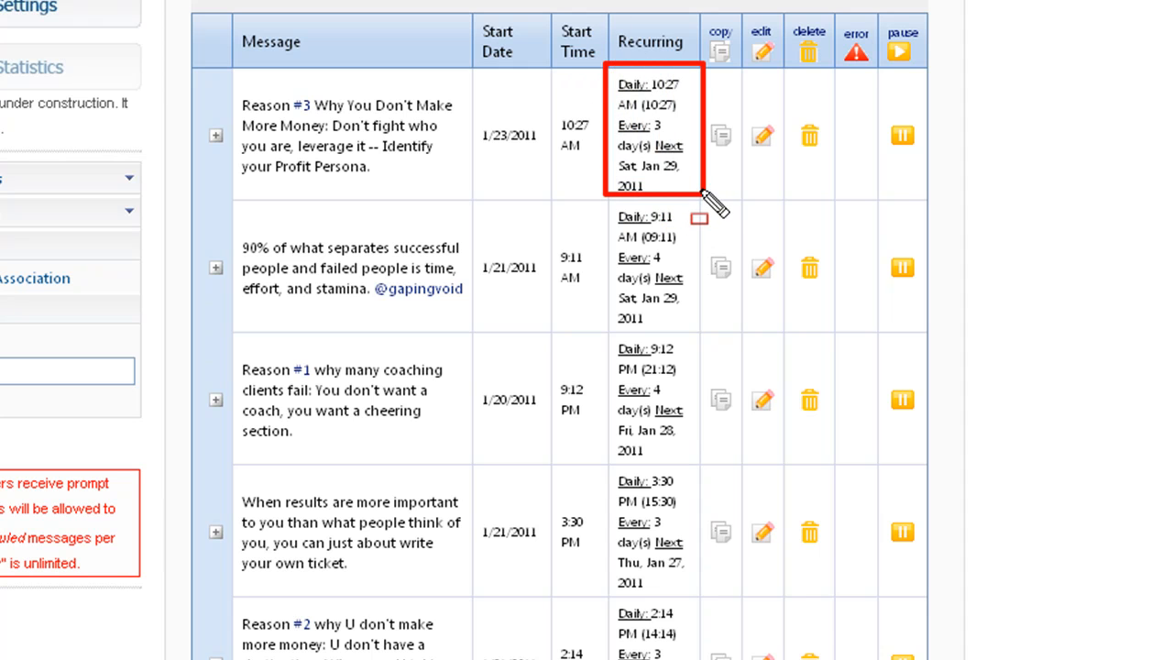
key(Escape)
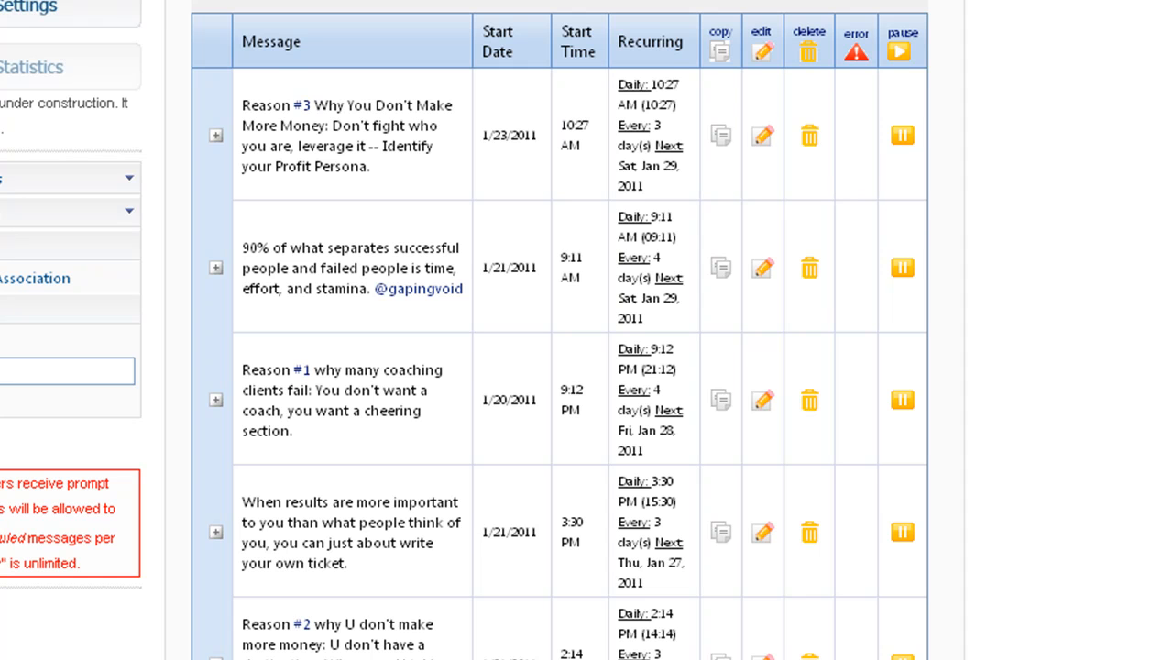
scroll(563, 330, up, 6)
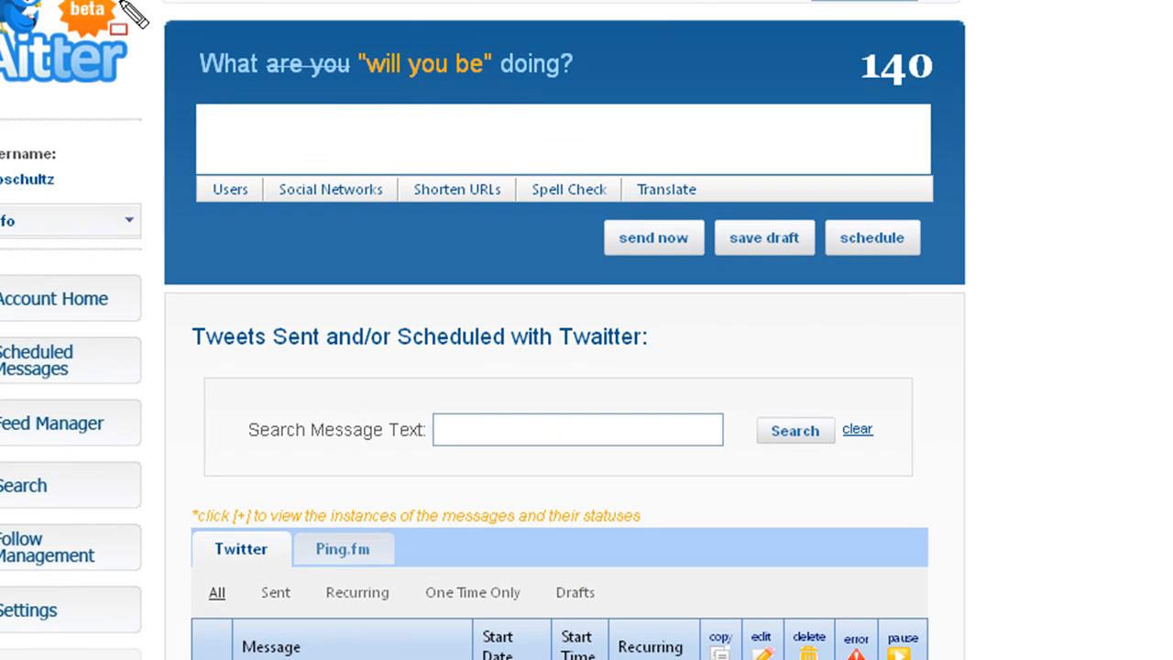
mouse_move(147, 11)
mouse_down()
mouse_move(719, 275)
mouse_move(984, 299)
mouse_up()
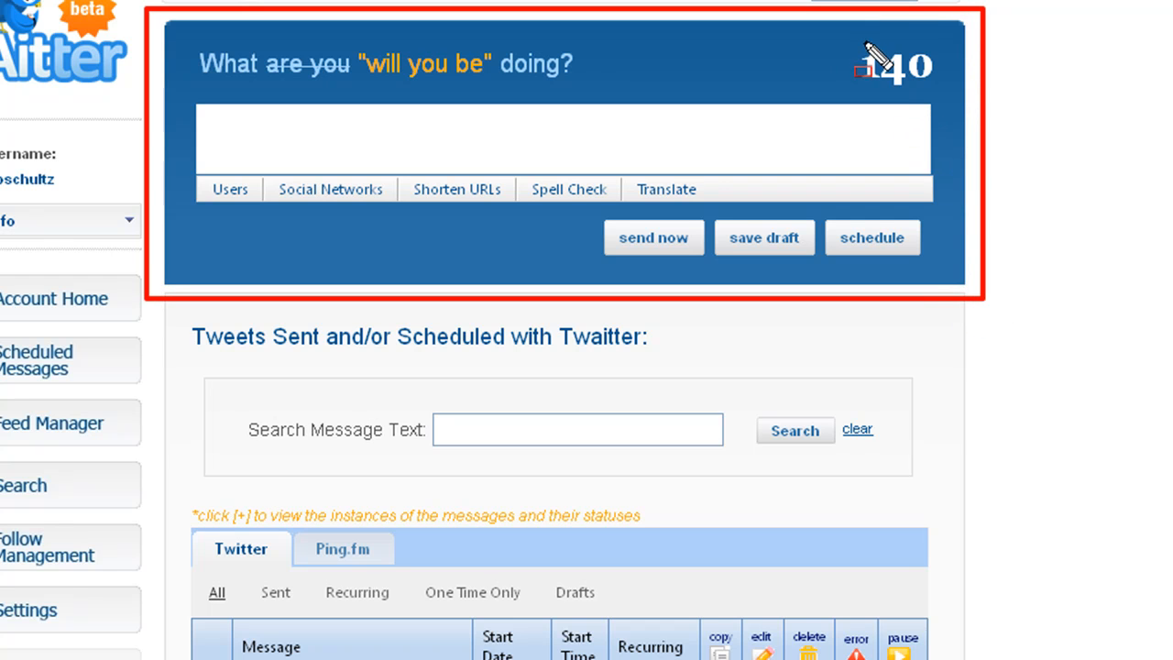
mouse_move(830, 33)
mouse_down()
mouse_move(928, 99)
mouse_move(946, 97)
mouse_up()
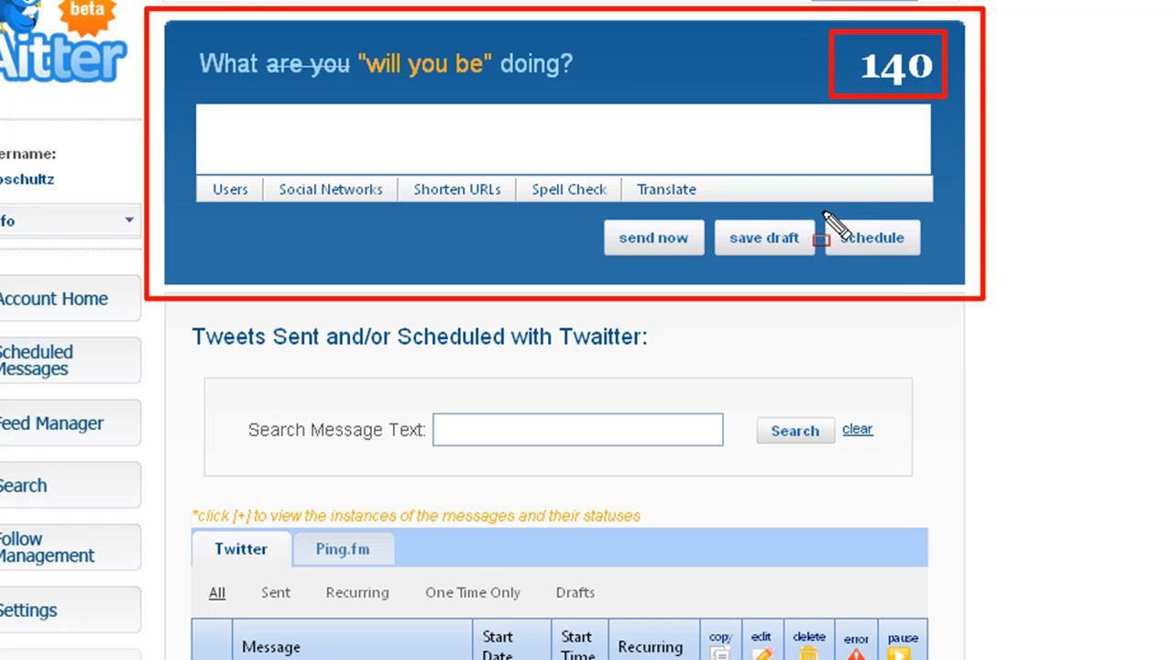
mouse_move(822, 211)
mouse_down()
mouse_move(880, 257)
mouse_move(932, 268)
mouse_up()
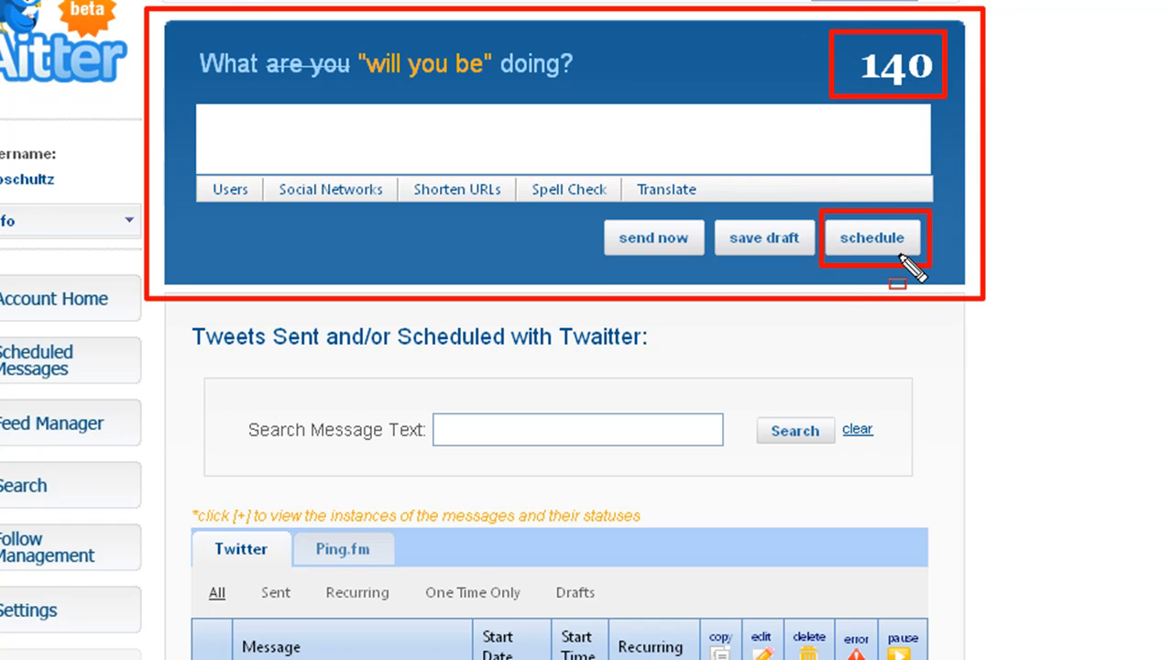
key(Escape)
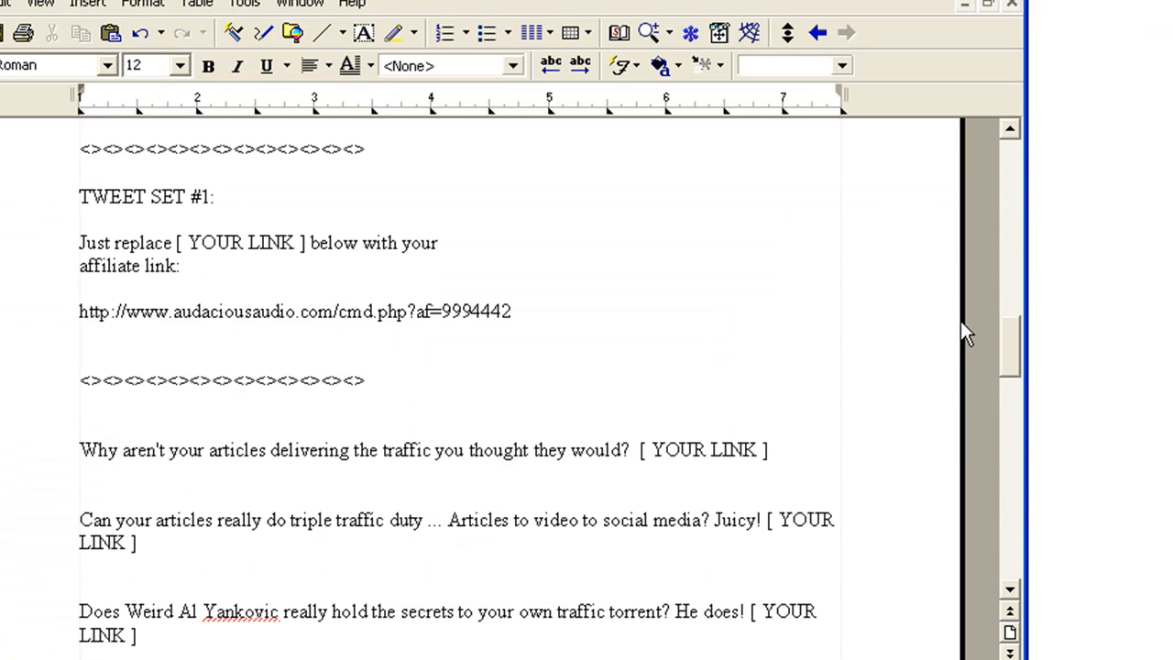
Step: In the word processor document with the tweets, copy the affiliate link given under TWEET SET #1
drag(1010, 334, 1010, 334)
drag(1010, 334, 1011, 334)
drag(1006, 351, 957, 332)
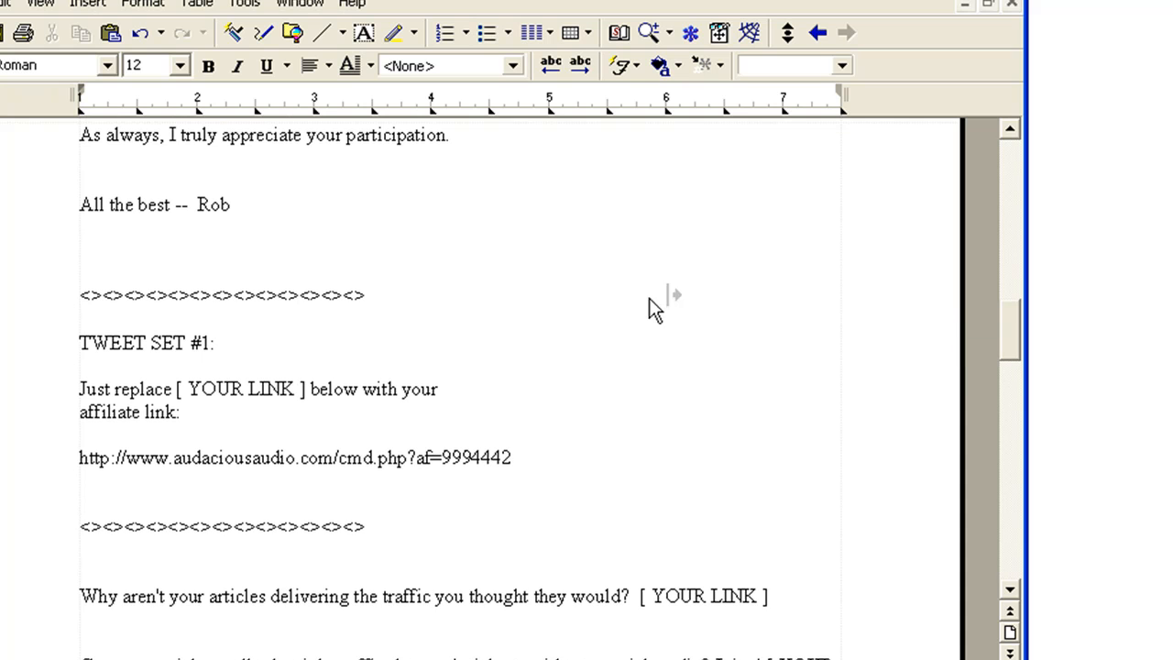
click(513, 457)
key(shift+Home)
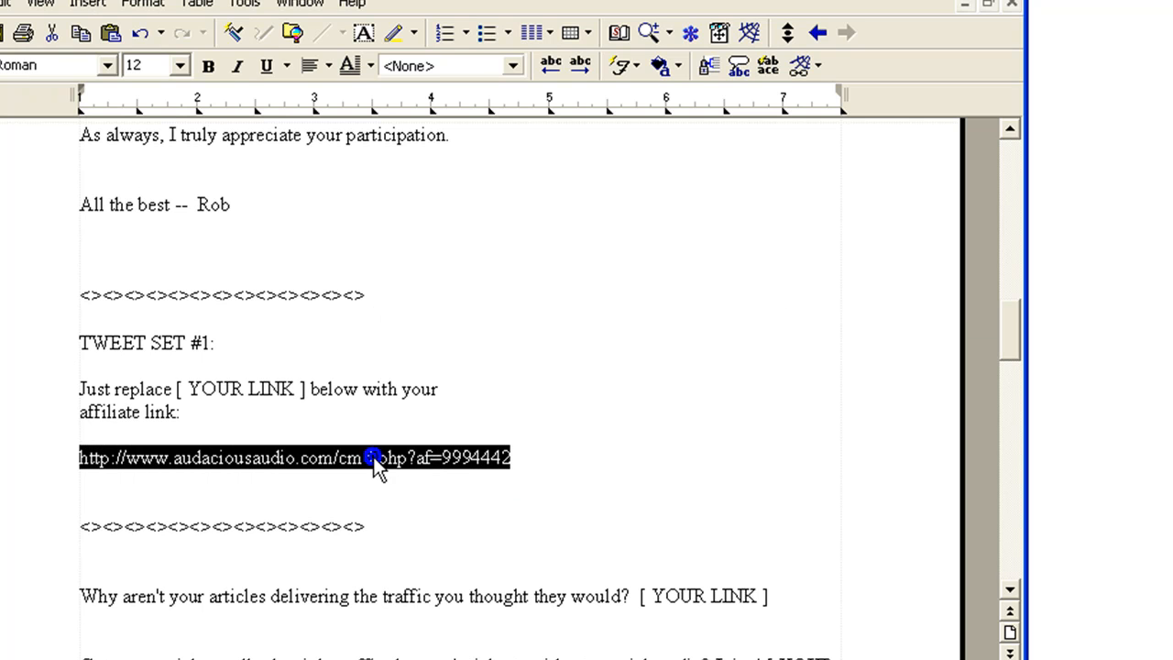
right_click(516, 468)
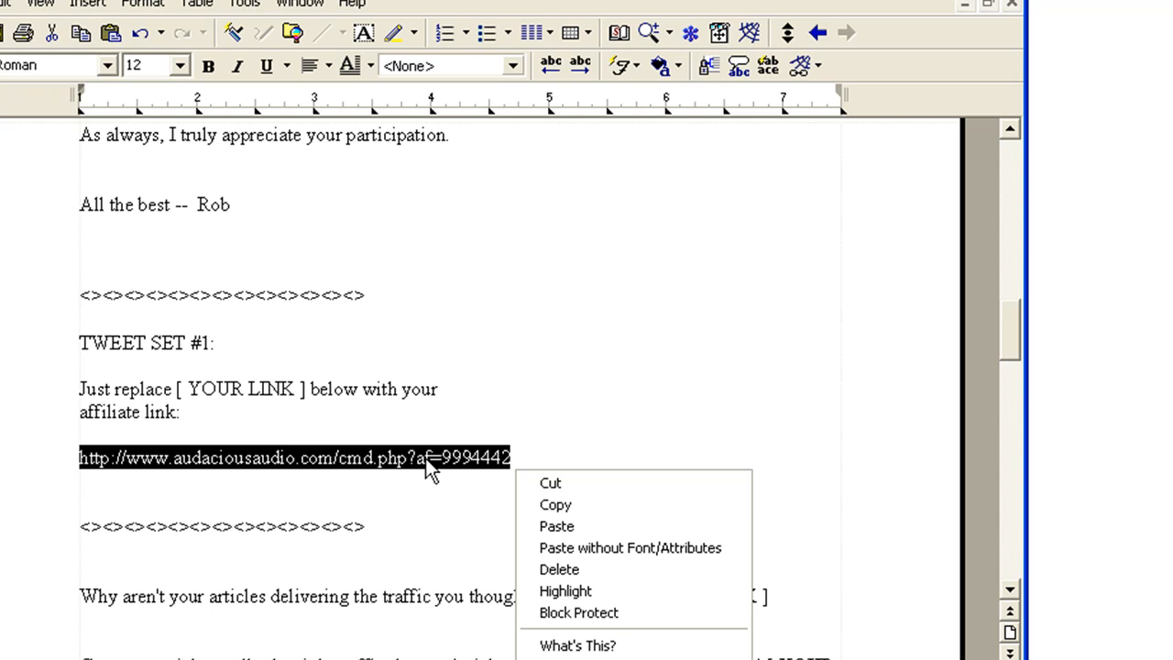
click(551, 505)
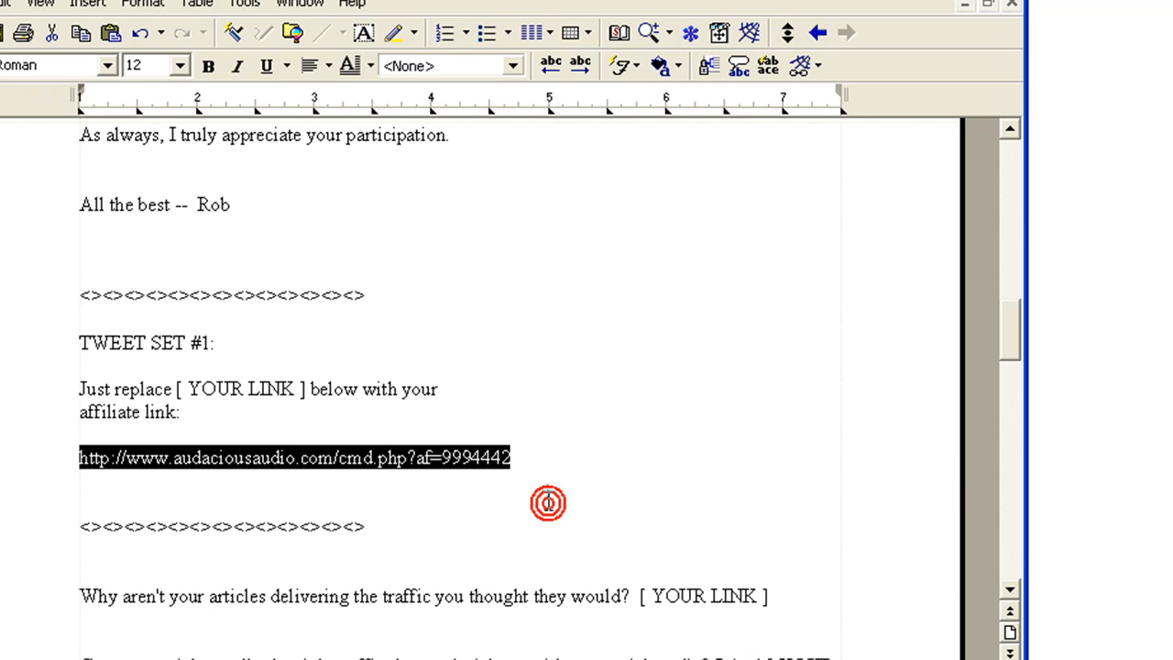
Step: Replace the [ YOUR LINK ] placeholder in the first tweet, "Why aren't your articles delivering the traffic you thought they would?", with the copied affiliate link
drag(1003, 333, 992, 363)
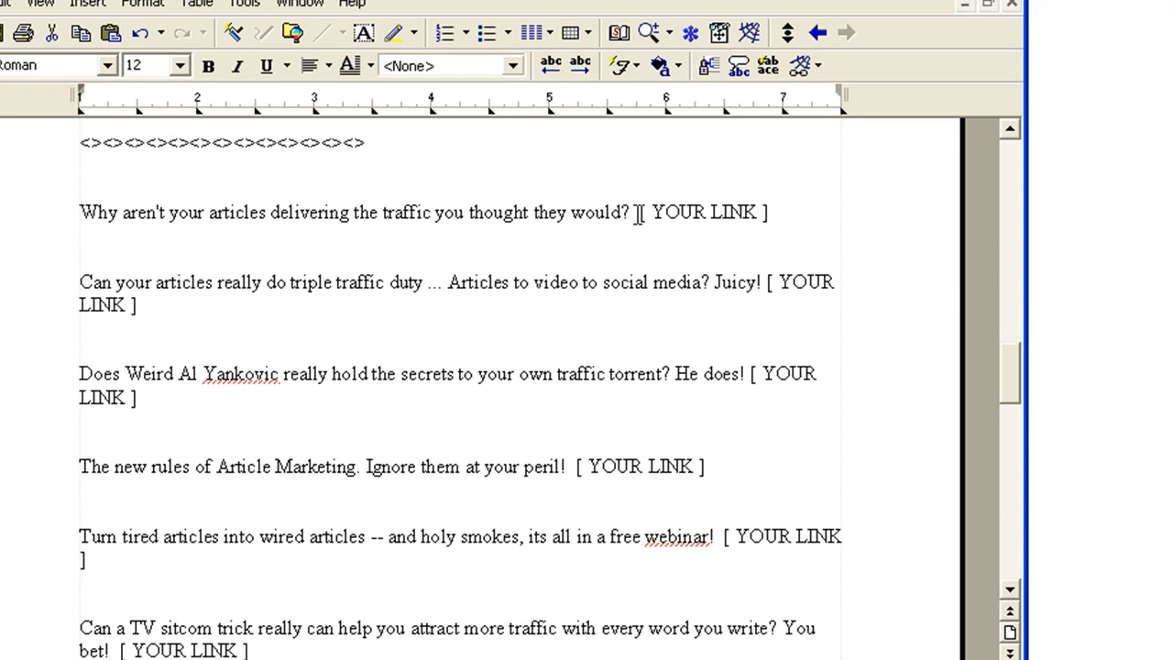
drag(639, 212, 770, 211)
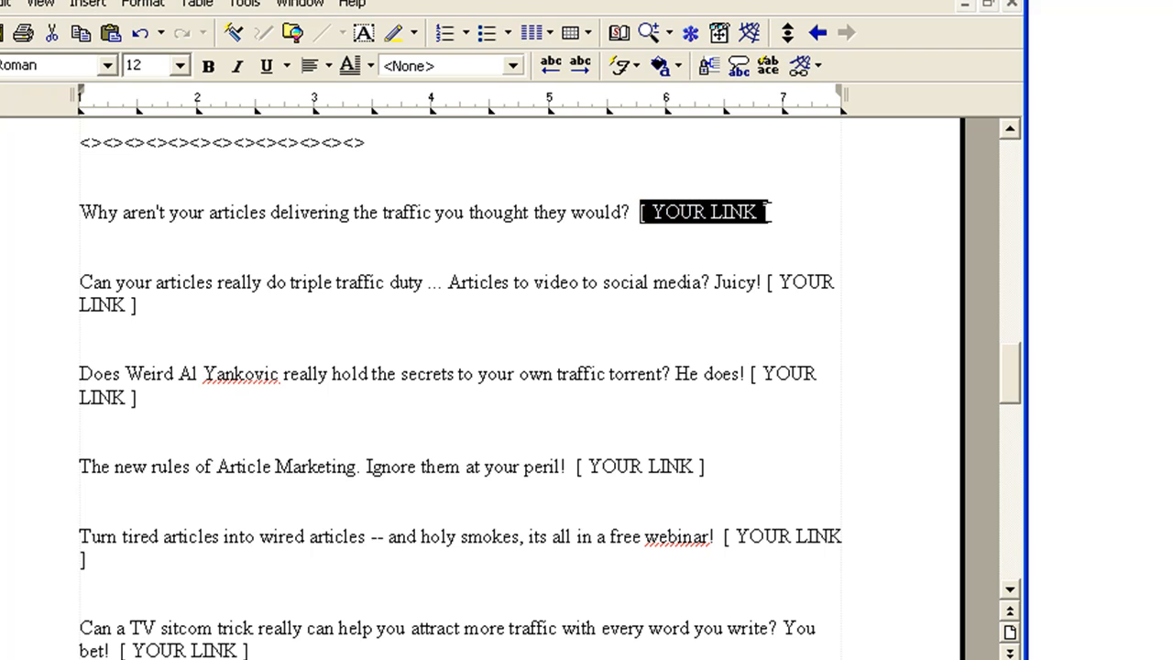
key(Delete)
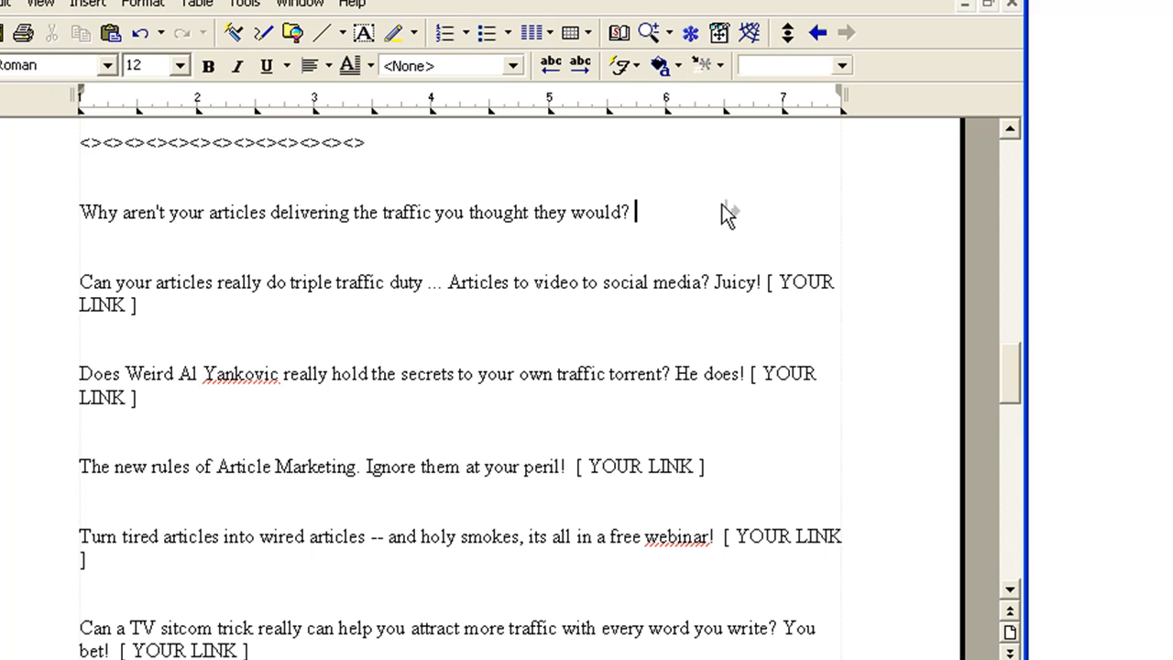
right_click(641, 212)
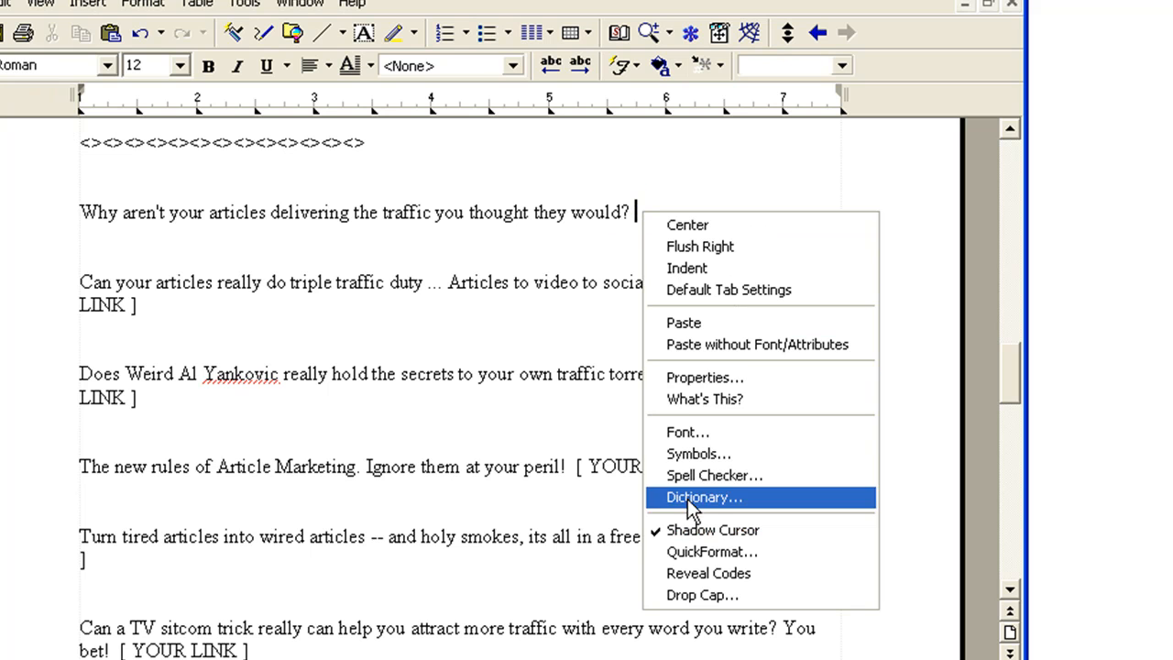
click(687, 323)
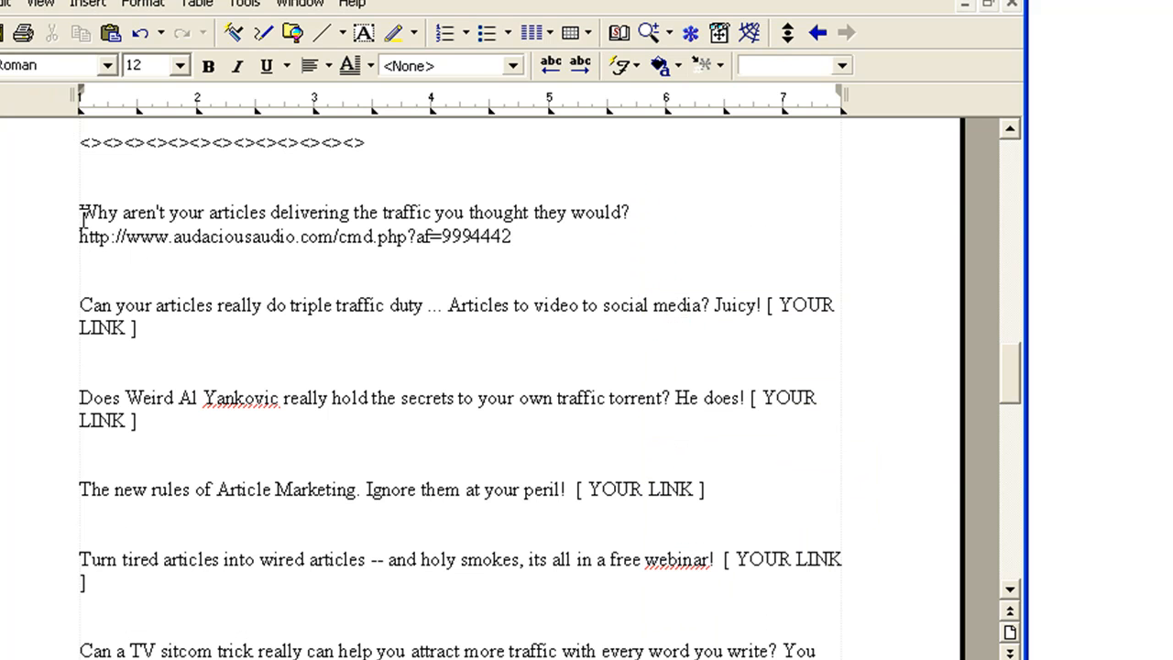
Step: Copy the complete first tweet together with its affiliate link
drag(79, 210, 558, 227)
right_click(511, 234)
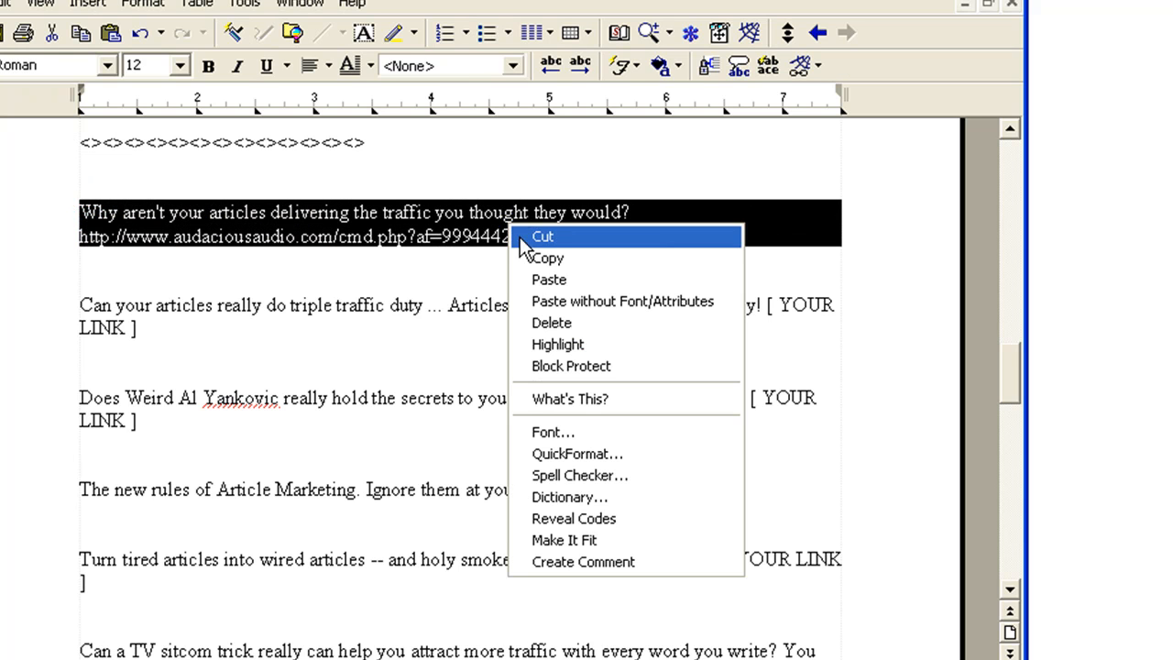
click(525, 254)
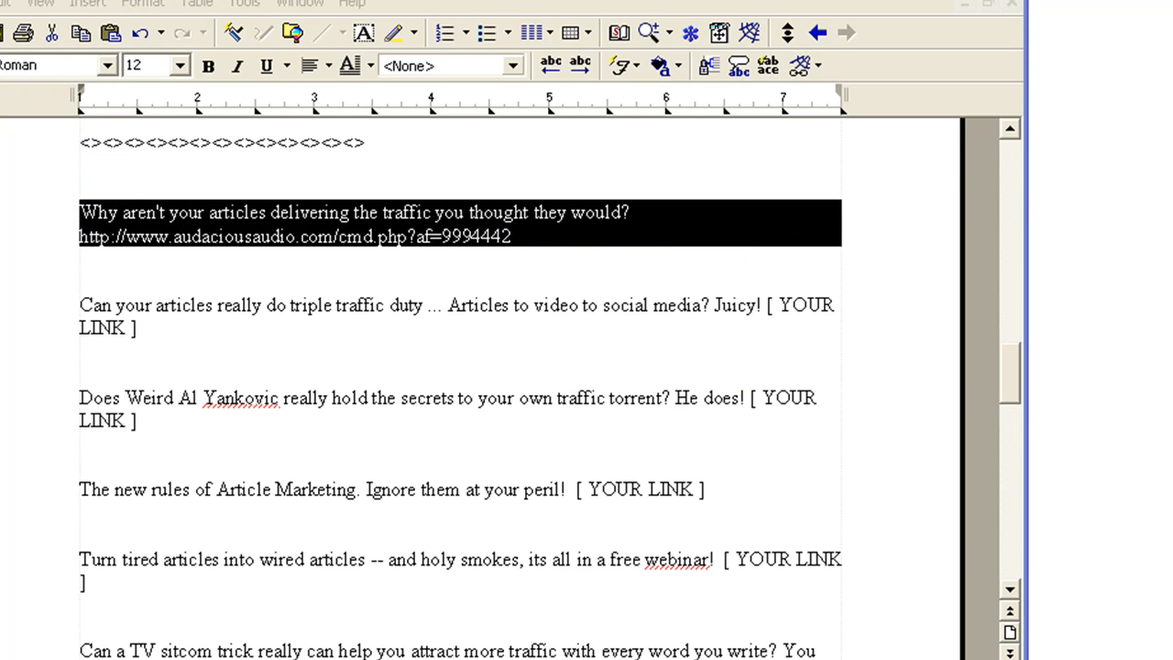
Step: Switch to Twaitter and paste the copied tweet into the message box, removing the trailing line break
key(alt+Tab)
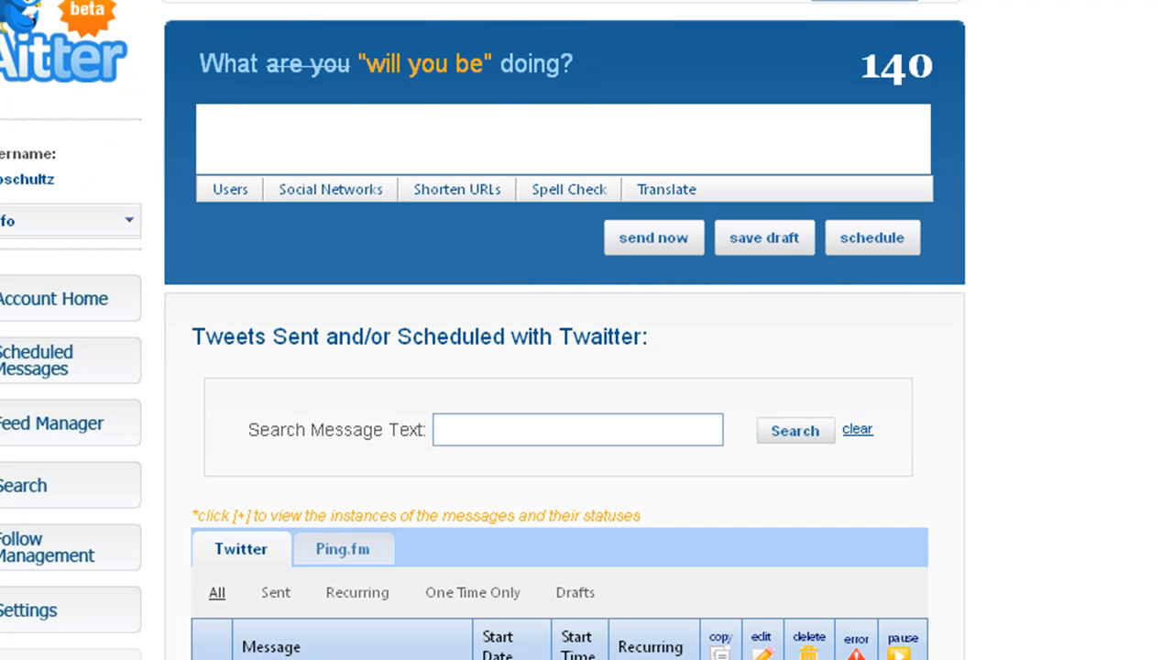
right_click(231, 117)
click(277, 211)
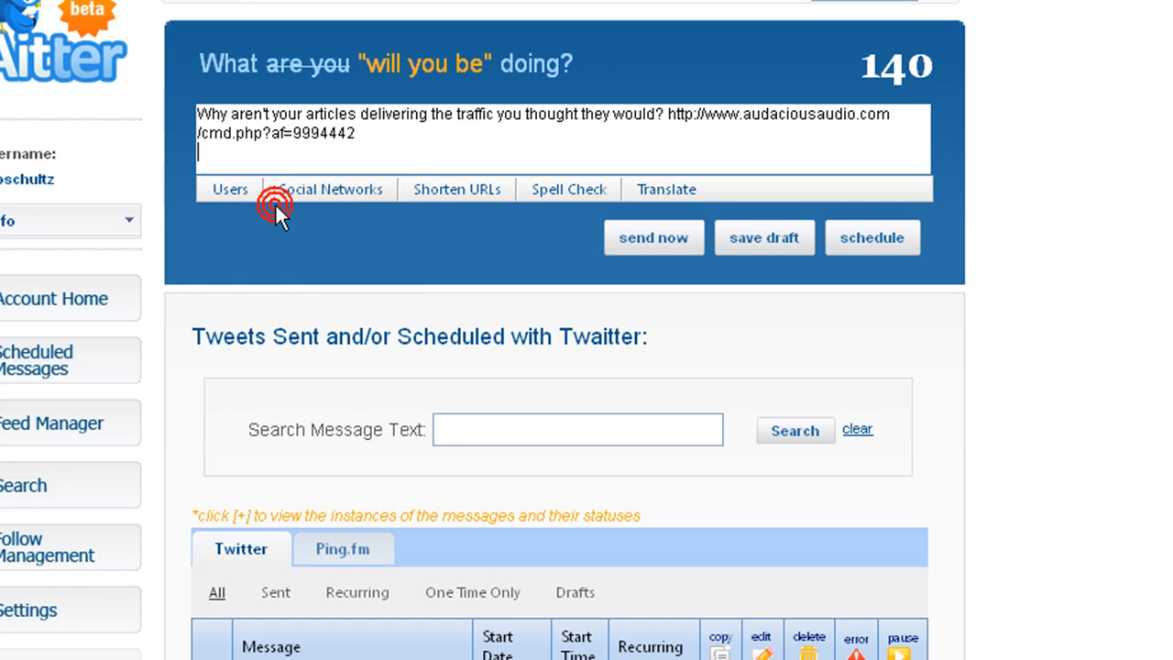
click(273, 196)
key(BackSpace)
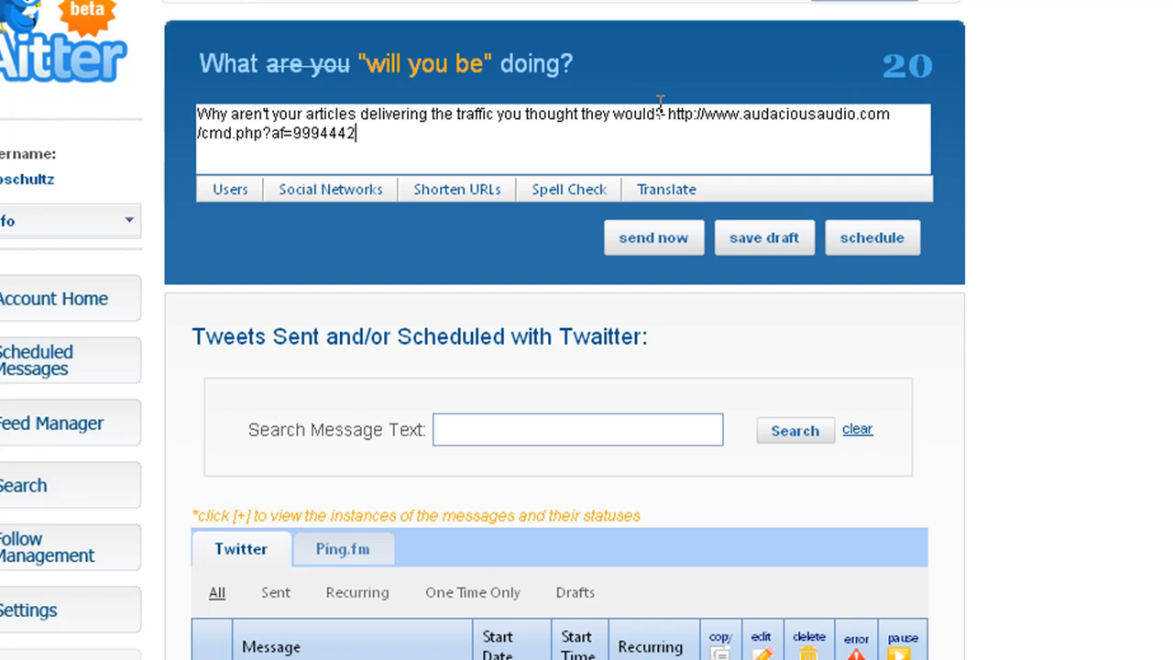
Step: Shorten the affiliate link in the message with bit.ly
drag(663, 114, 465, 144)
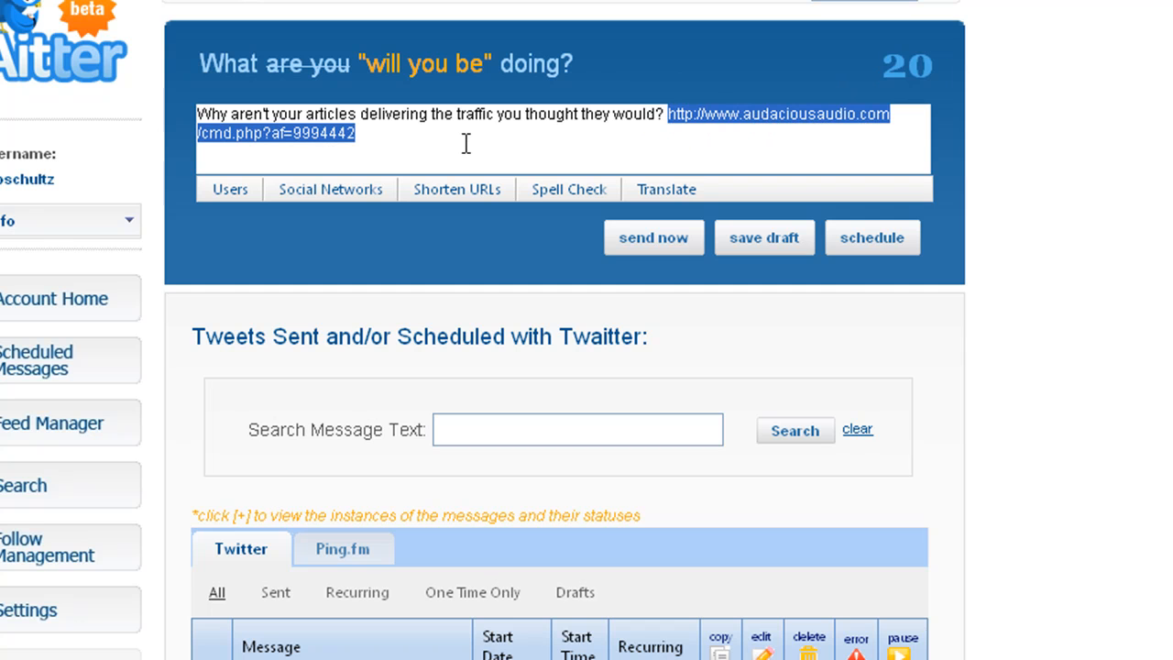
key(ctrl+shift+d)
mouse_move(393, 168)
mouse_down()
mouse_move(448, 204)
mouse_move(523, 208)
mouse_up()
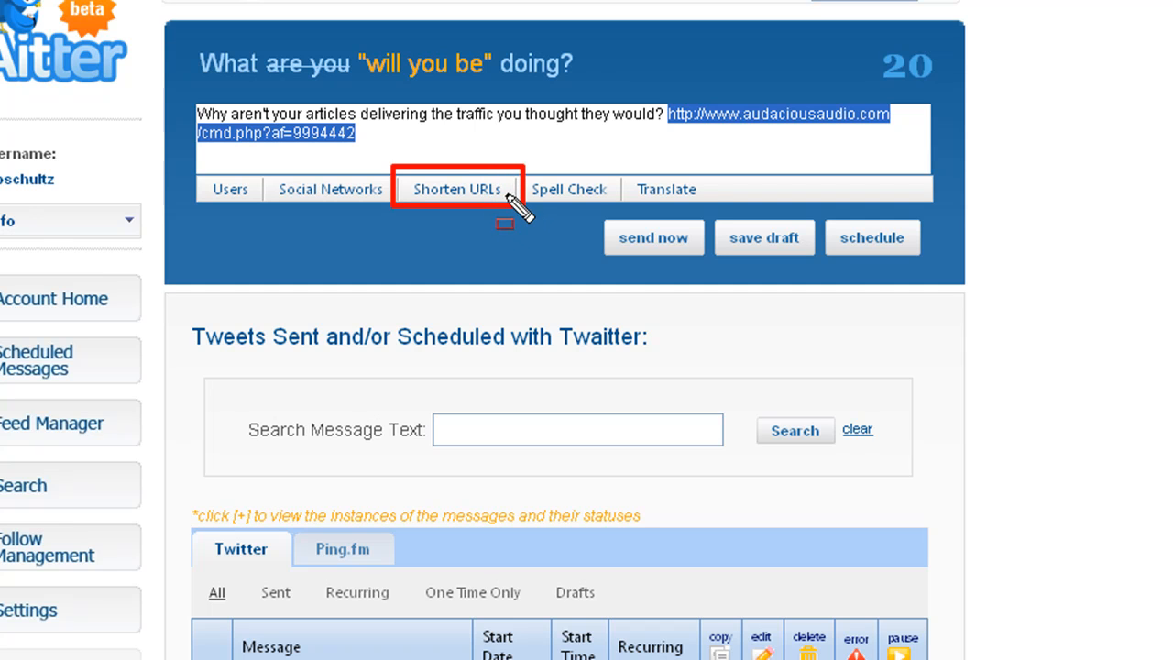
key(Escape)
mouse_move(503, 187)
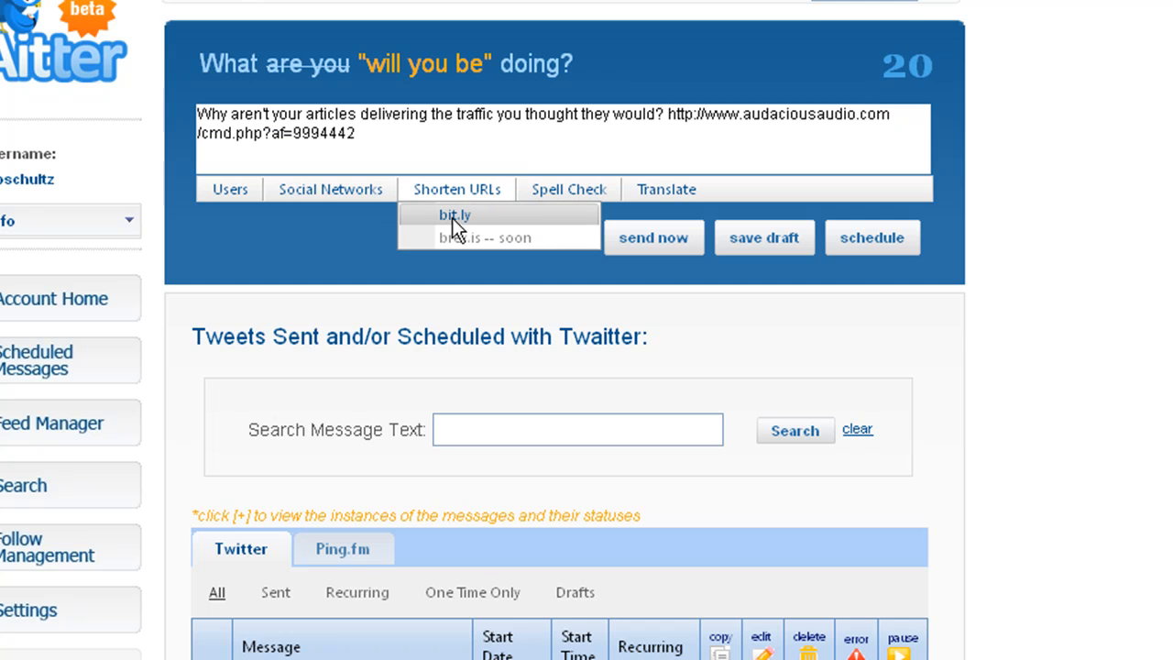
click(452, 218)
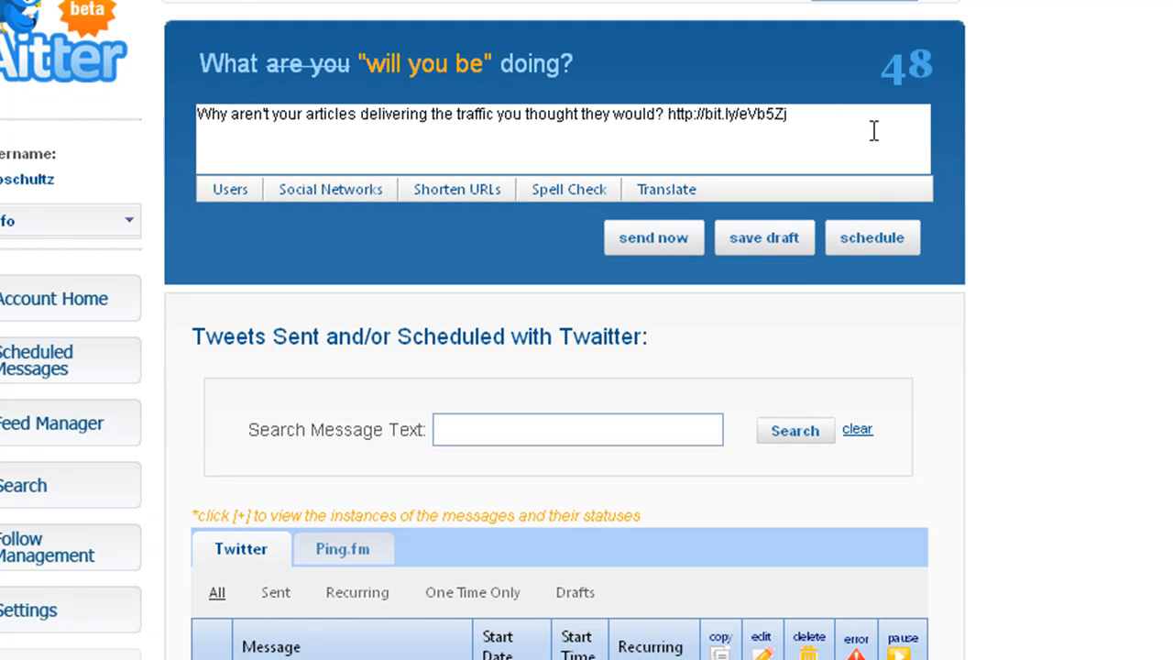
drag(794, 113, 669, 111)
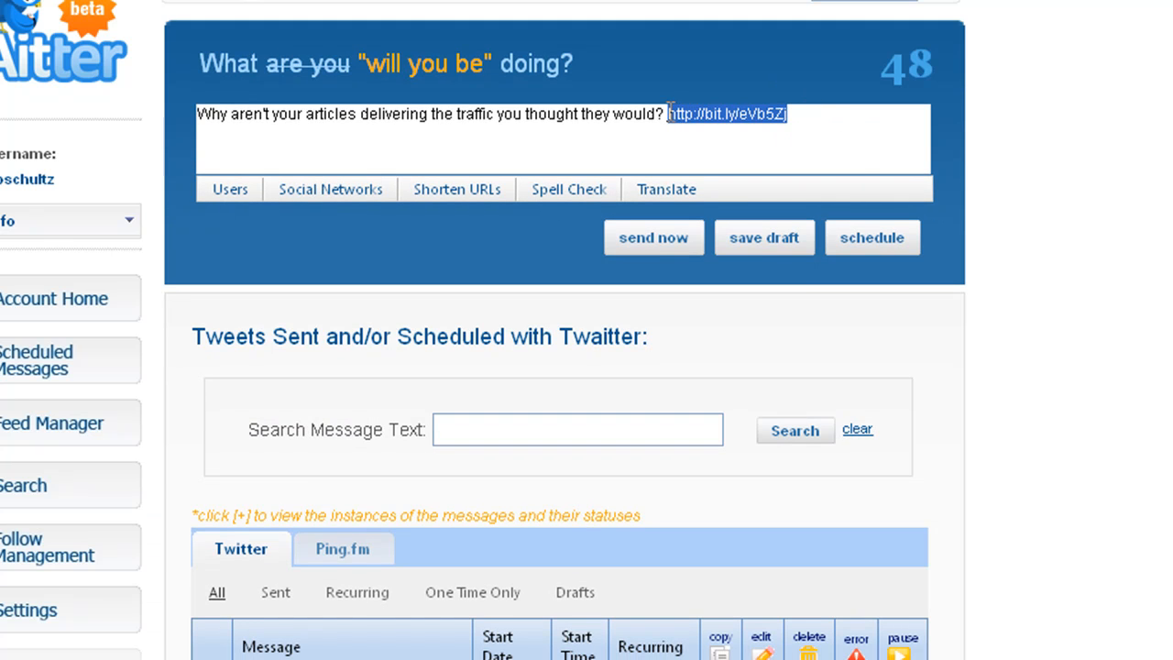
click(724, 145)
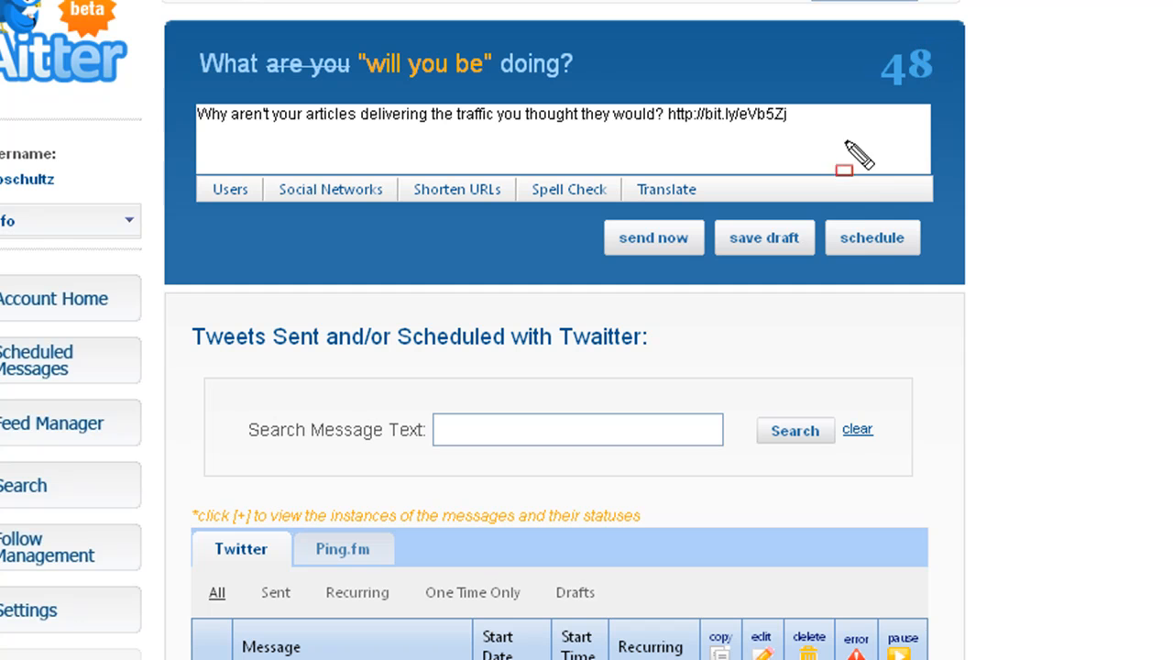
Step: Open the scheduling options for the message and make it Recurring
mouse_move(817, 204)
mouse_down()
mouse_move(893, 265)
mouse_move(931, 267)
mouse_up()
key(Escape)
click(872, 237)
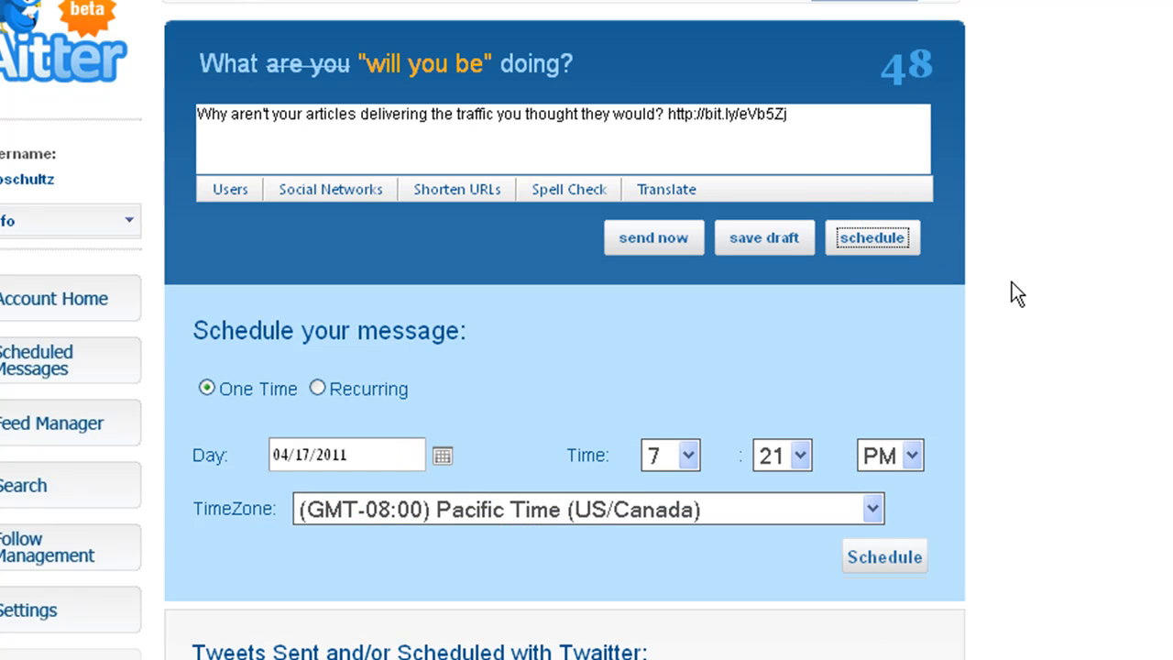
click(317, 389)
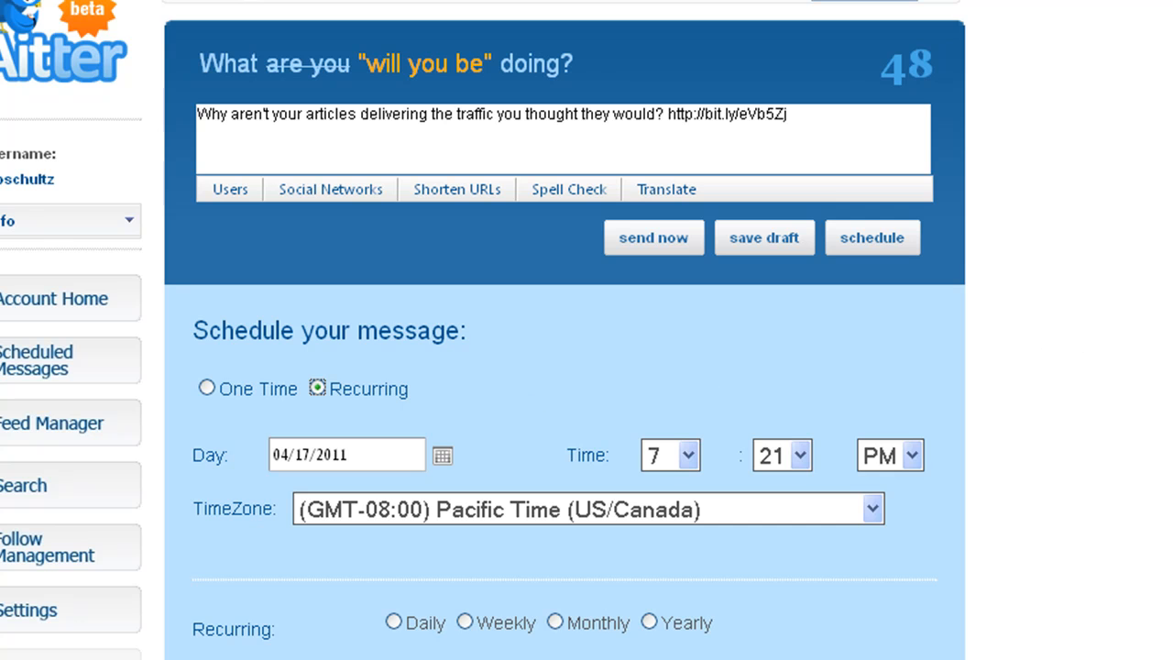
Step: Set the recurring message's start day to 04/19/2011 using the date picker
scroll(565, 389, down, 4)
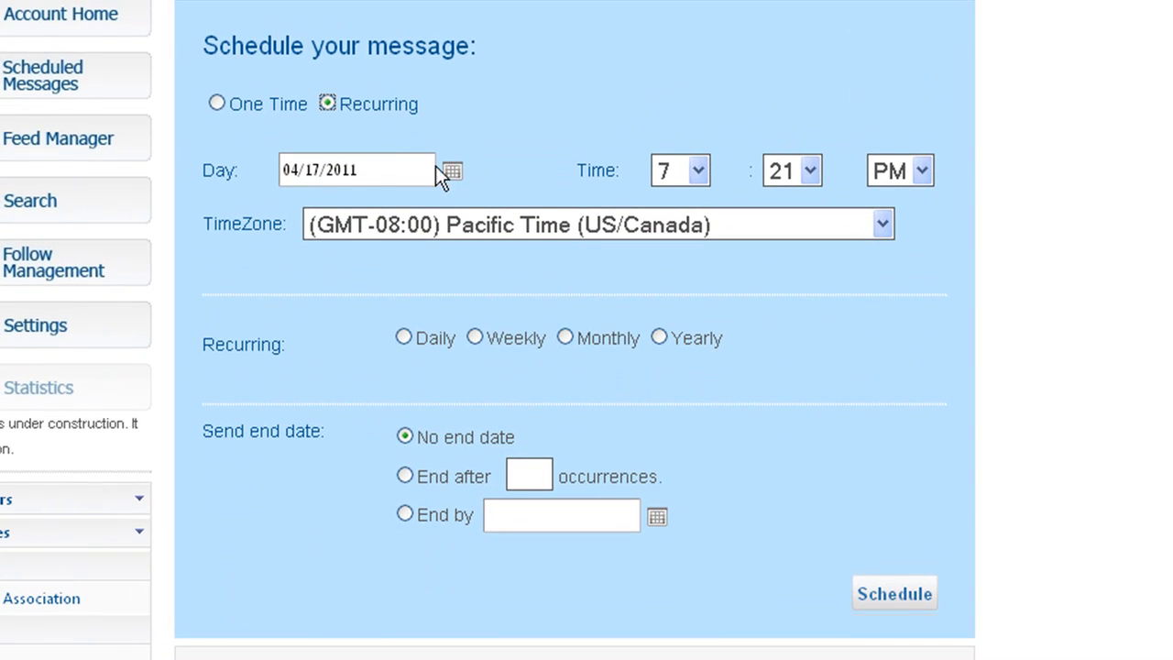
drag(386, 175, 278, 175)
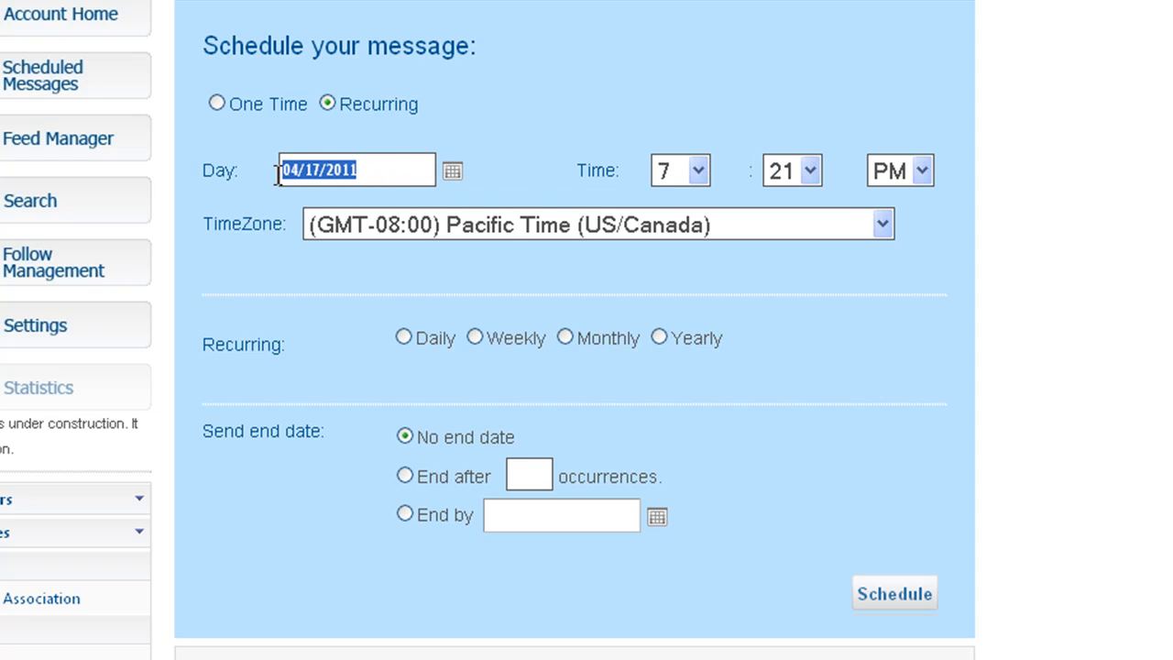
click(363, 175)
click(451, 174)
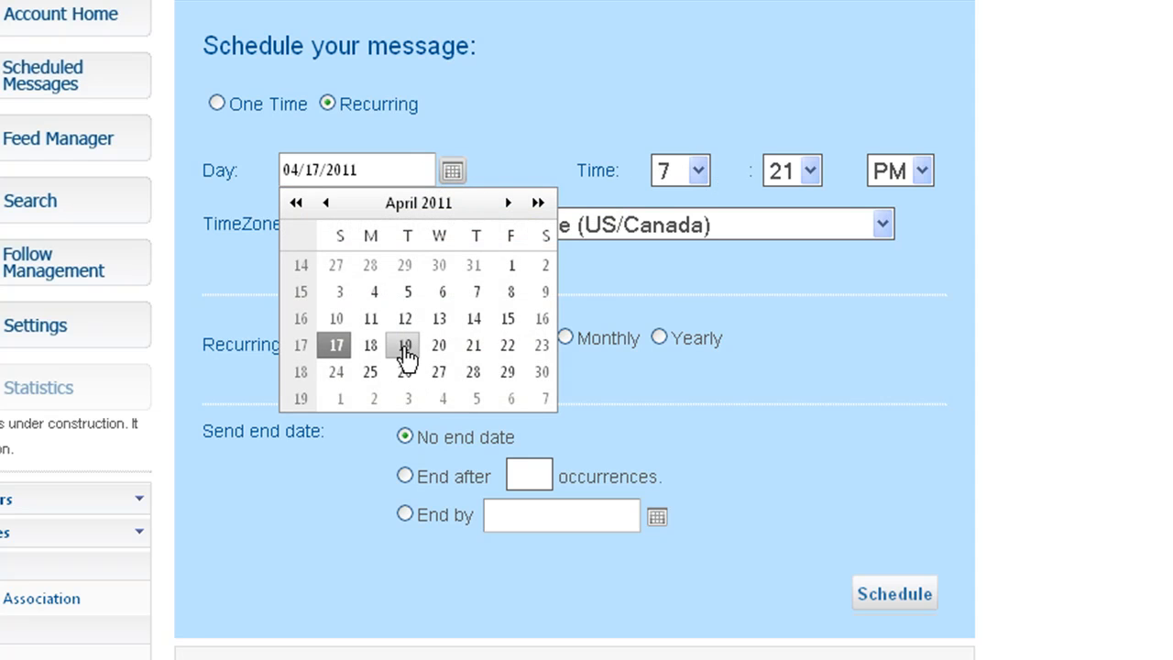
click(405, 345)
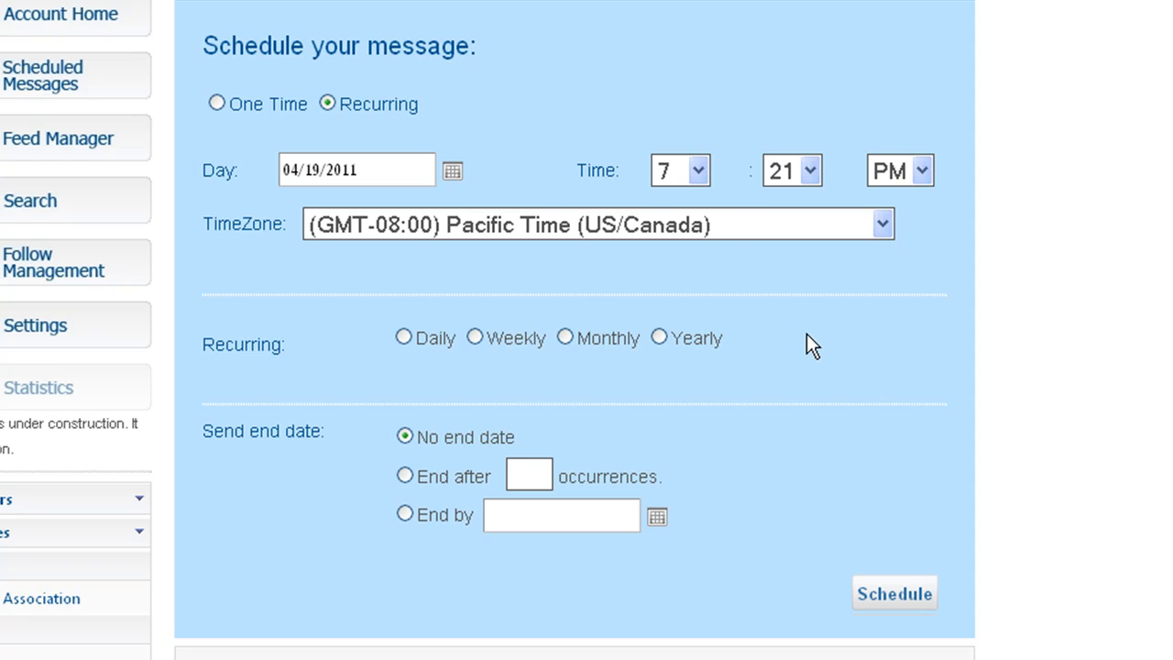
Step: Set the message's send time to 5:15 AM, keeping the Pacific Time (US/Canada) time zone
click(811, 174)
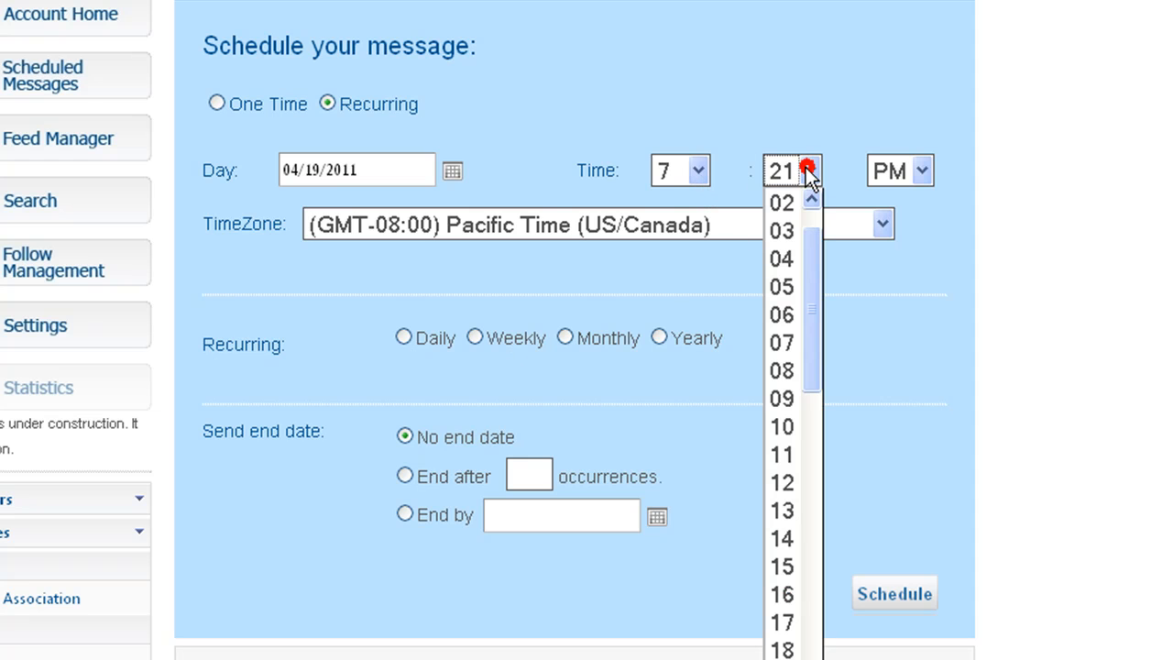
click(785, 566)
click(698, 170)
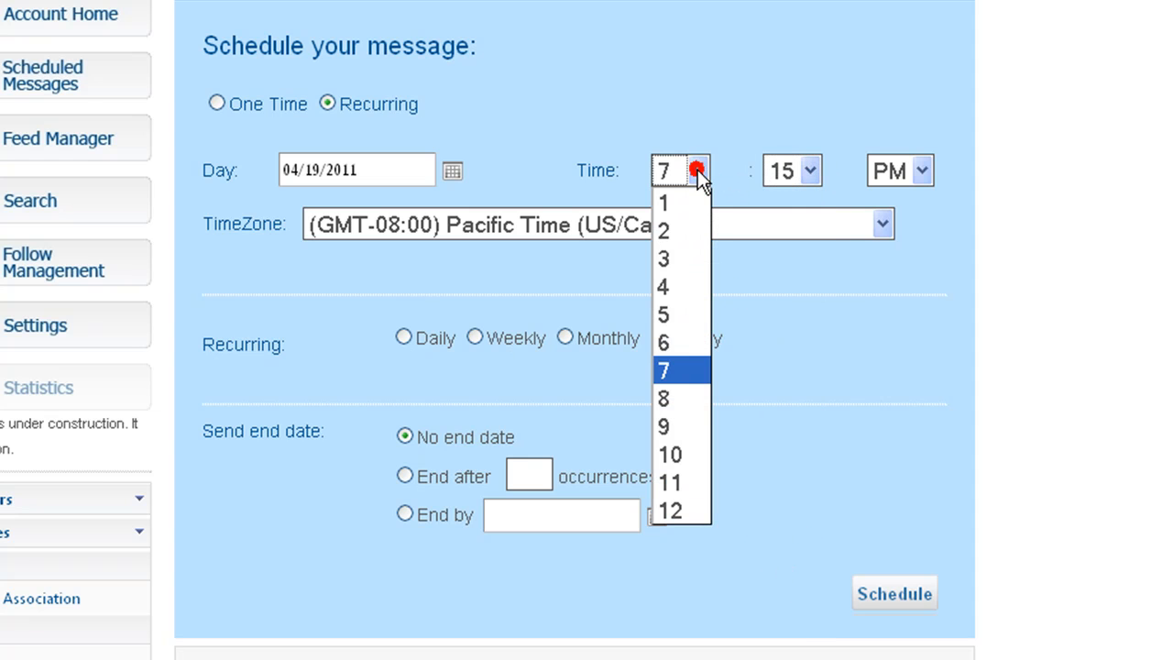
click(691, 312)
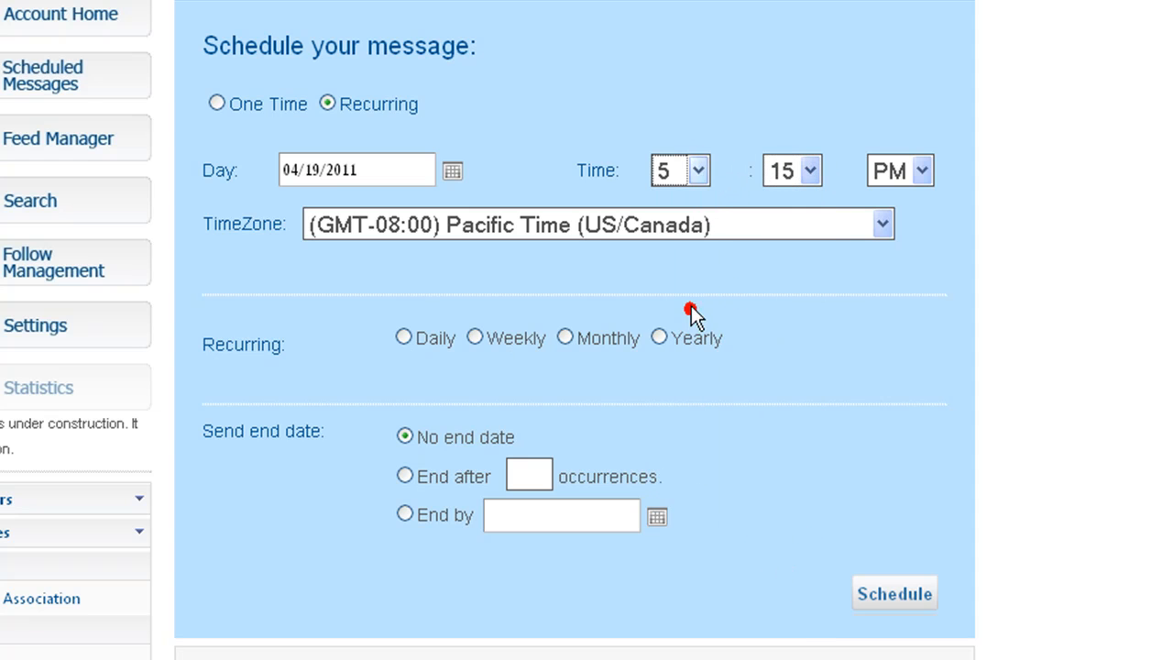
click(912, 177)
click(910, 198)
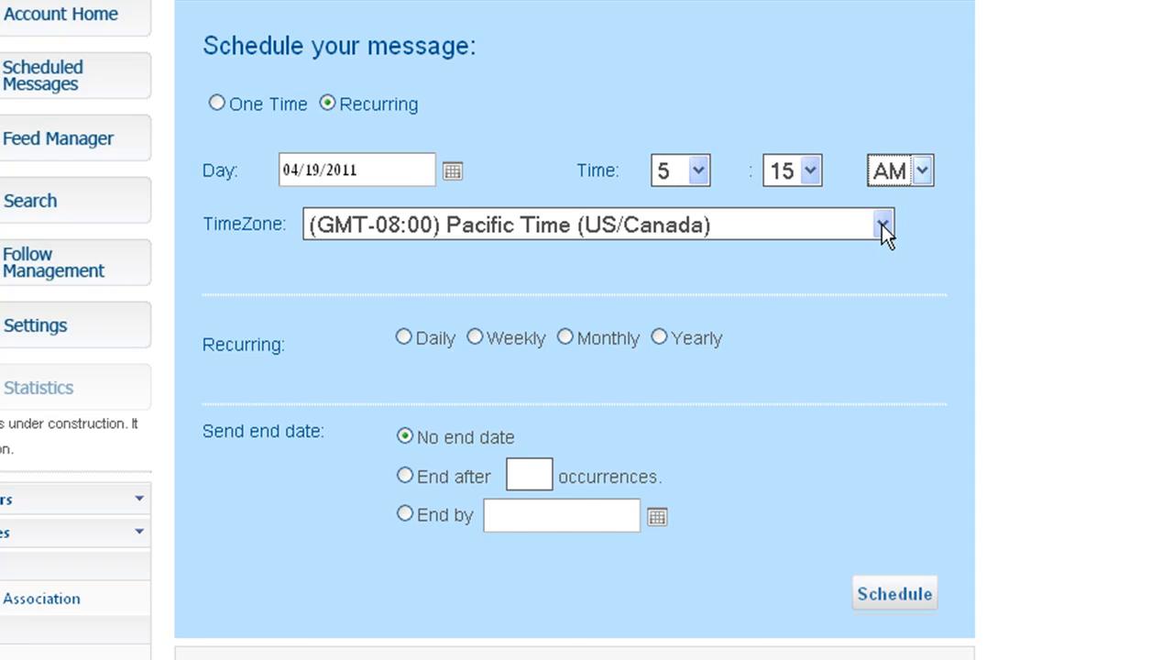
click(882, 225)
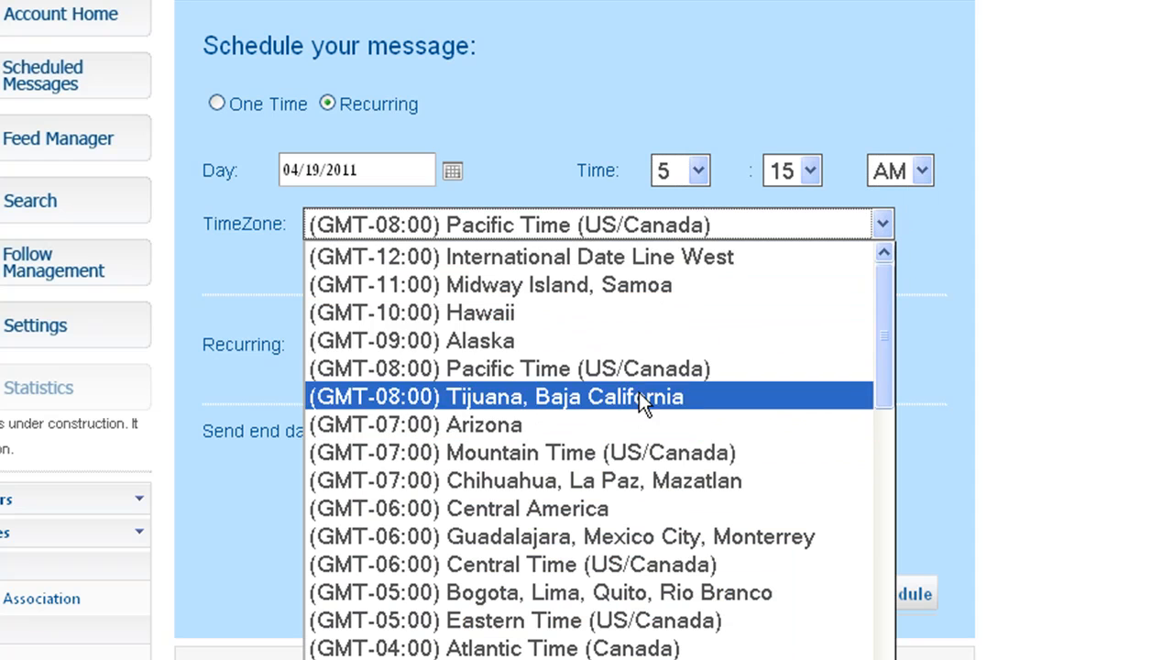
click(692, 111)
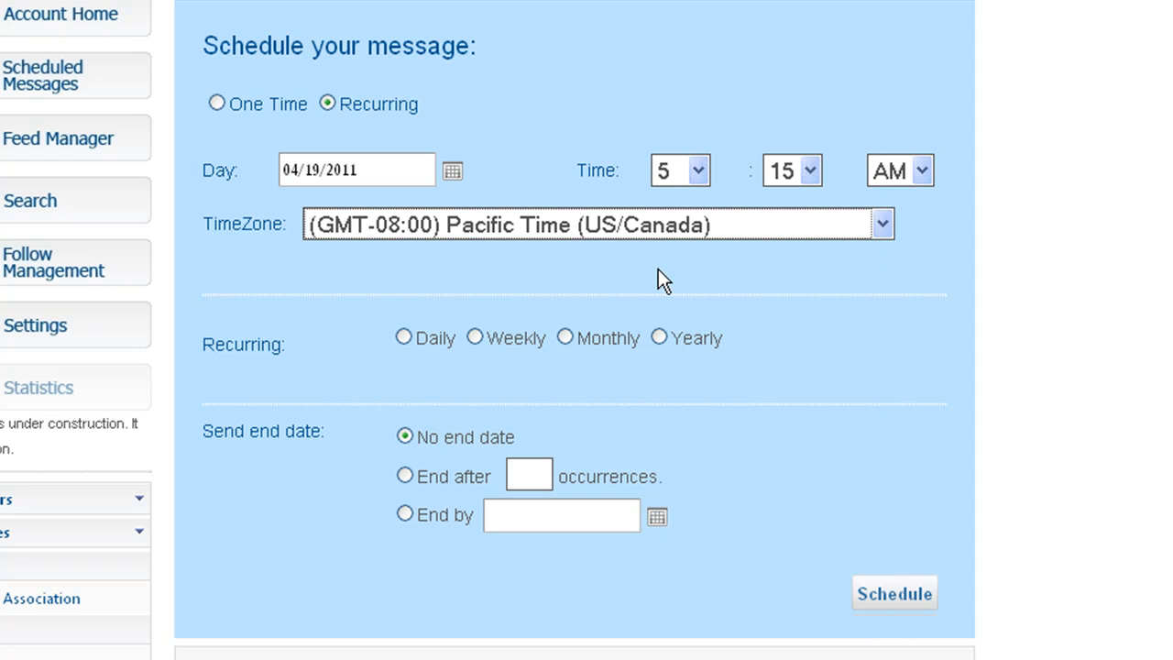
Step: Make the message recur daily every 3 days and end by 5/11/2011
click(403, 337)
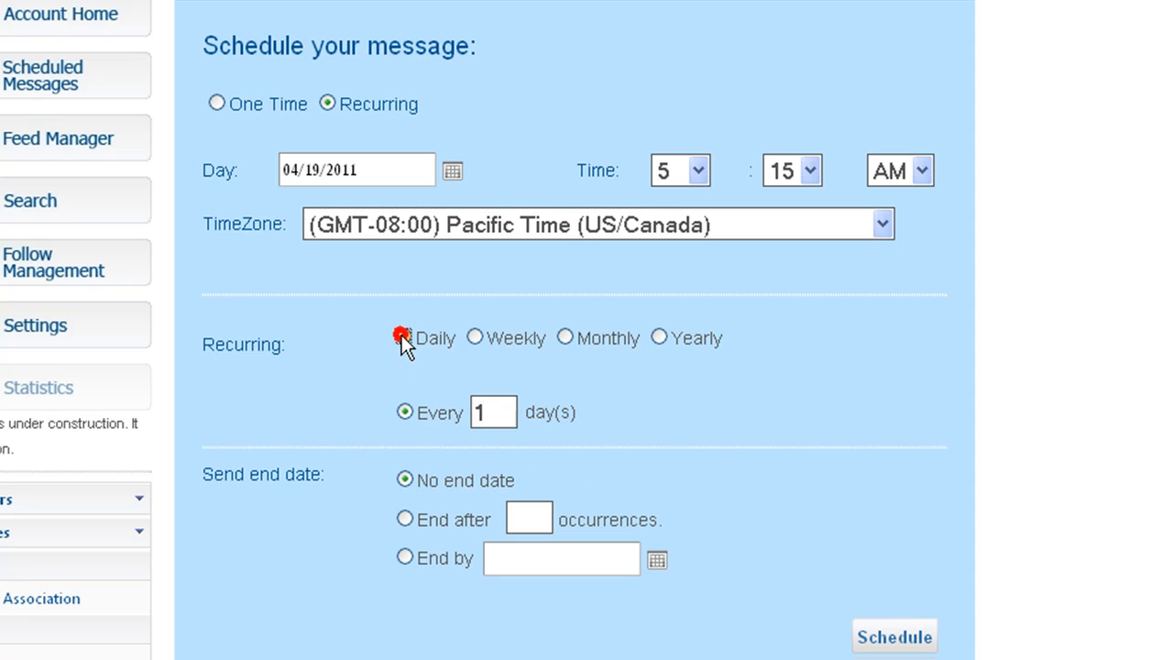
double_click(485, 414)
click(406, 521)
click(404, 556)
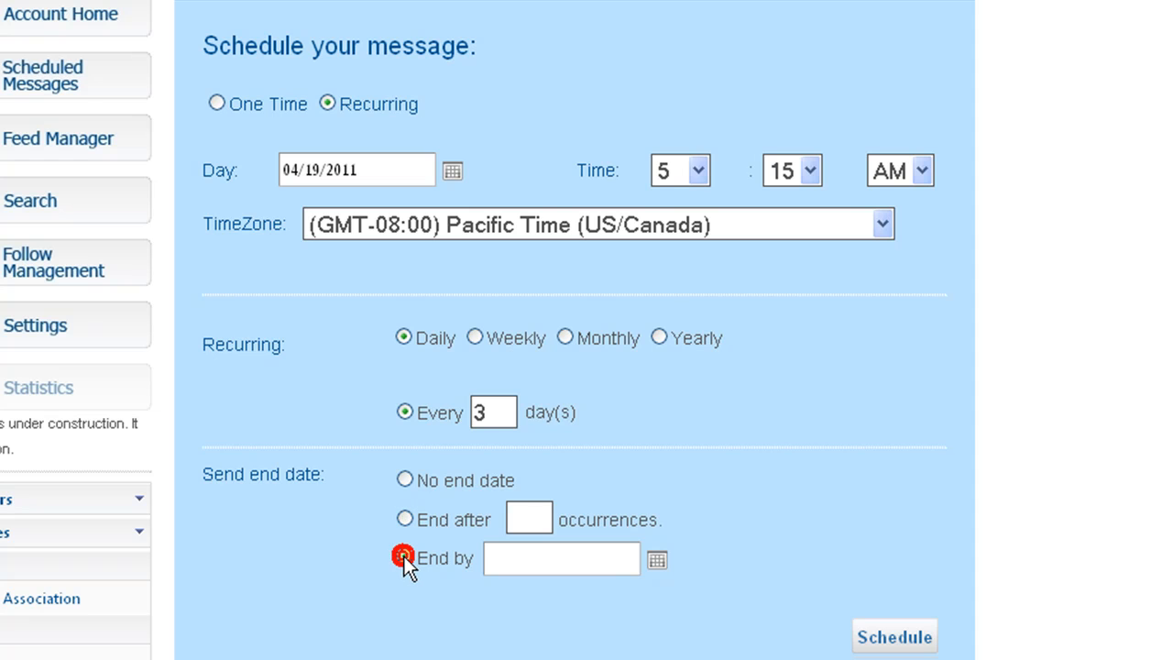
click(657, 561)
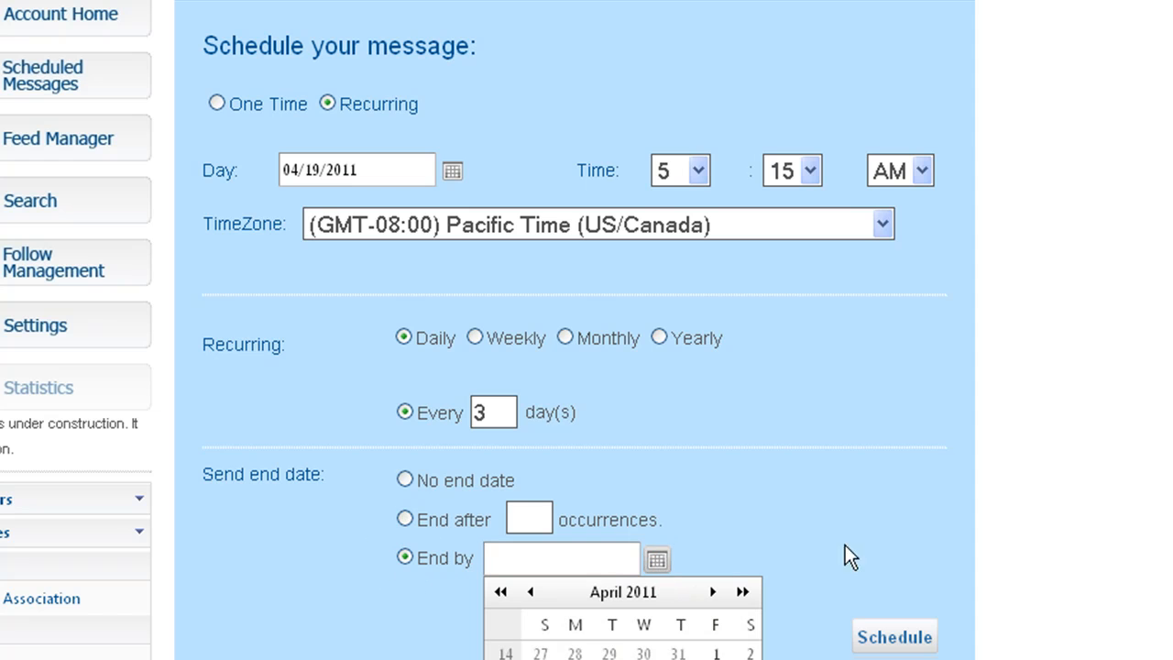
scroll(586, 367, down, 3)
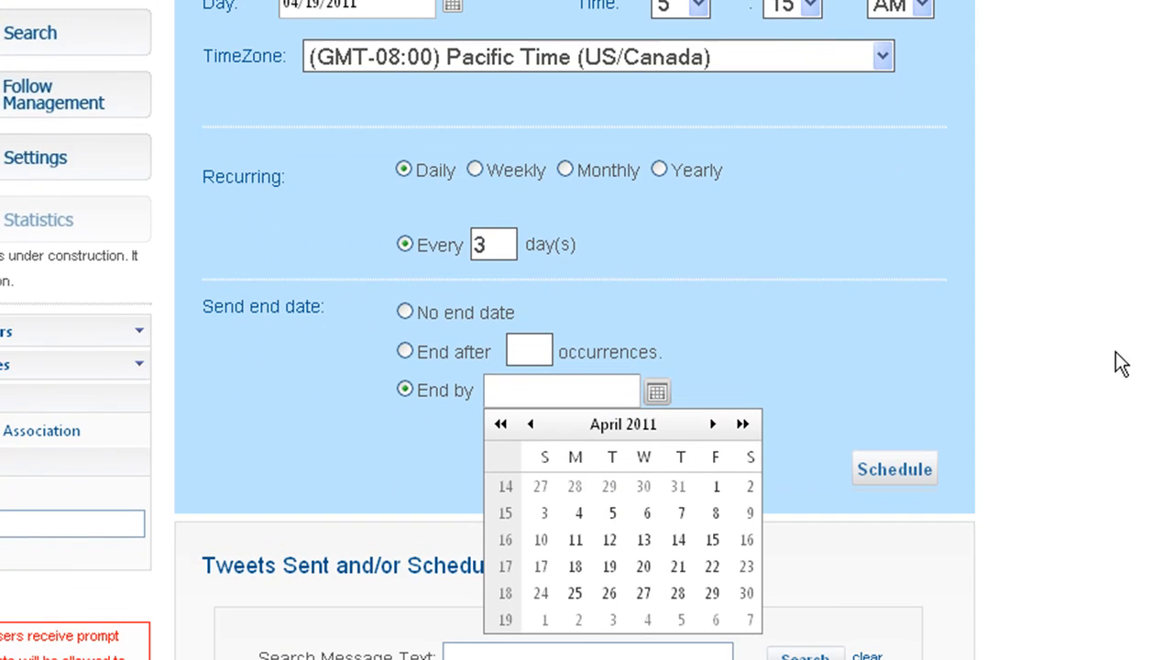
click(712, 424)
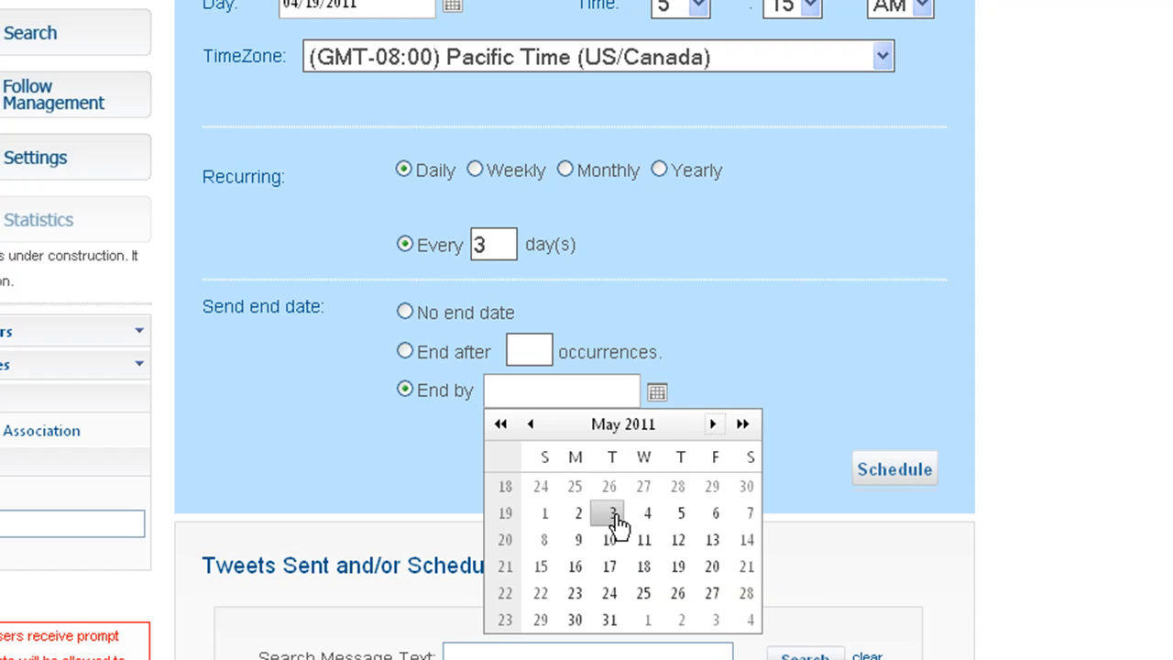
click(641, 542)
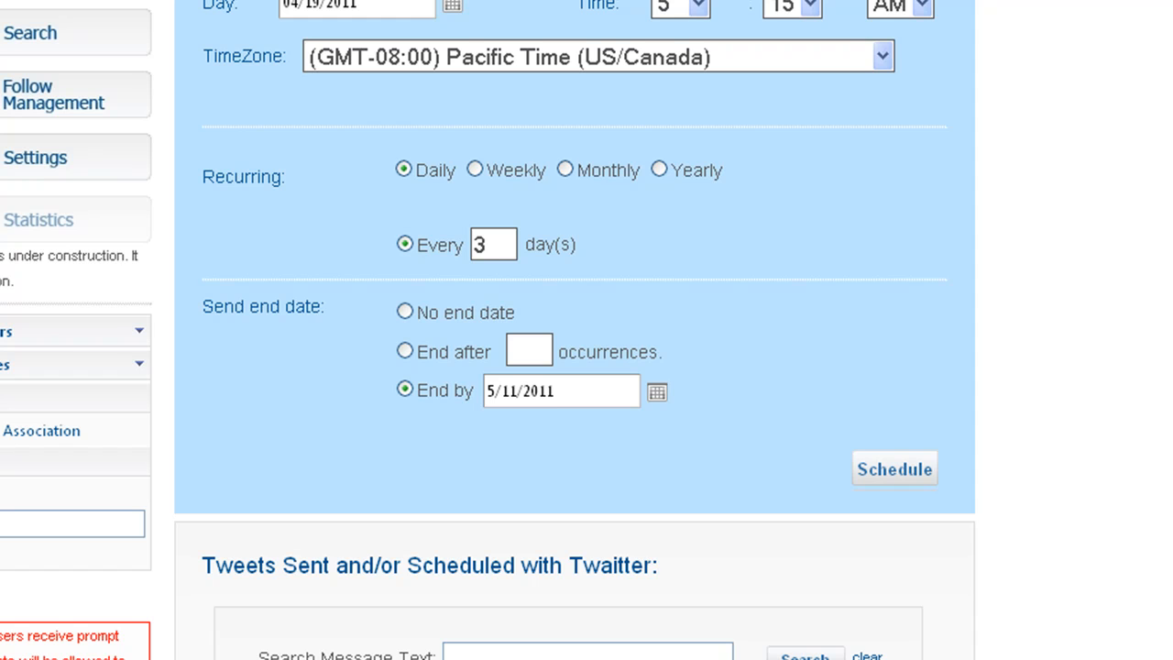
Step: Copy the shortened bit.ly link from the end of the message text
scroll(575, 330, up, 3)
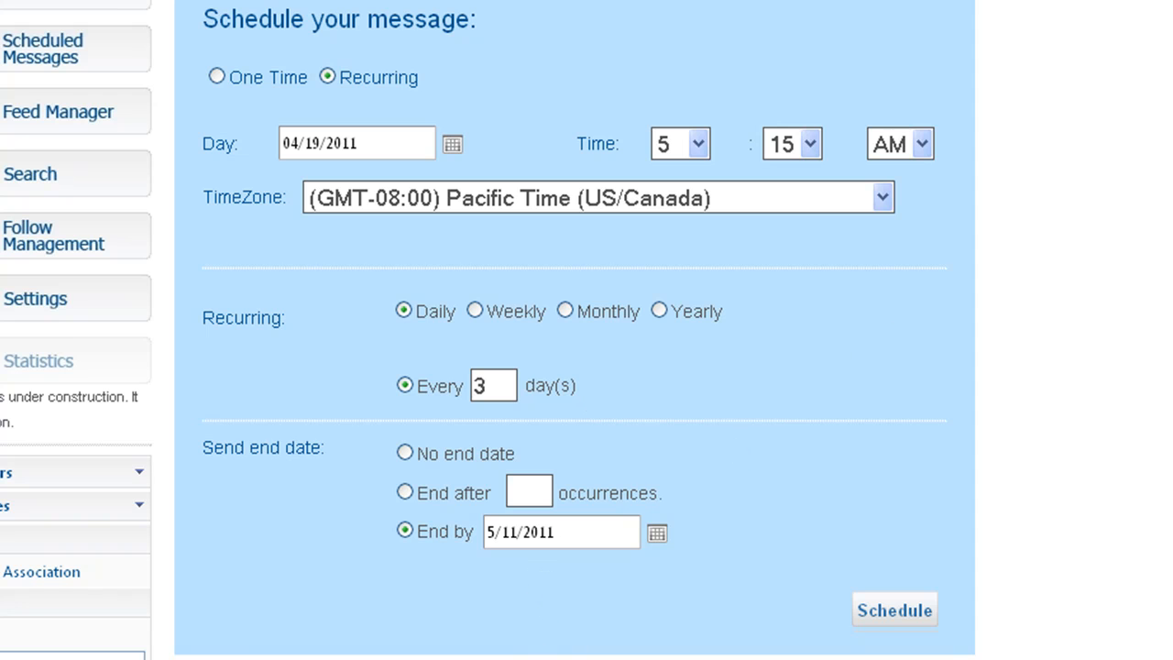
scroll(488, 330, up, 3)
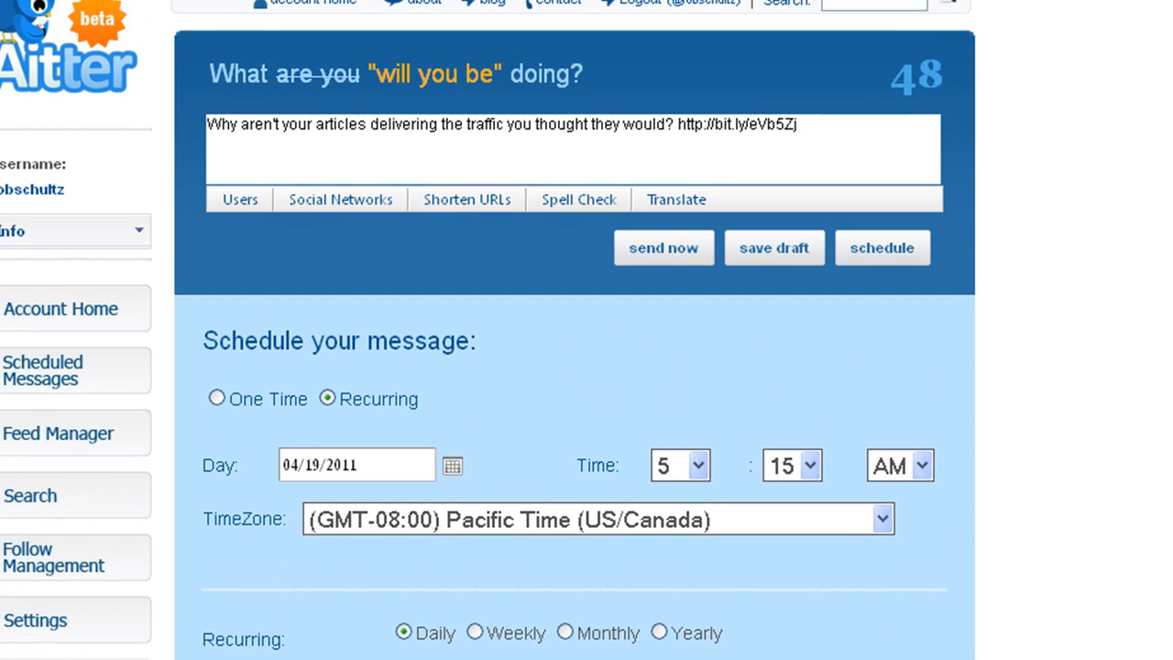
drag(679, 126, 806, 122)
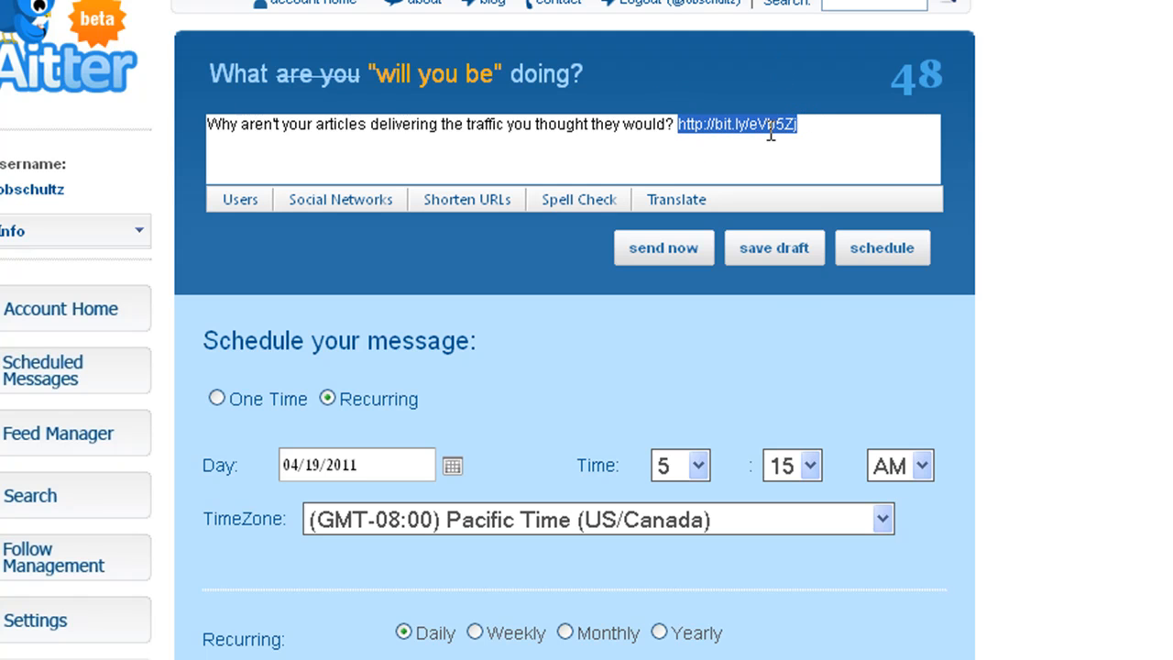
right_click(771, 135)
click(799, 199)
Step: Switch to the WordPerfect tweet file and replace the [ YOUR LINK ] placeholders in the second and third tweets with the copied short link
key(alt+Tab)
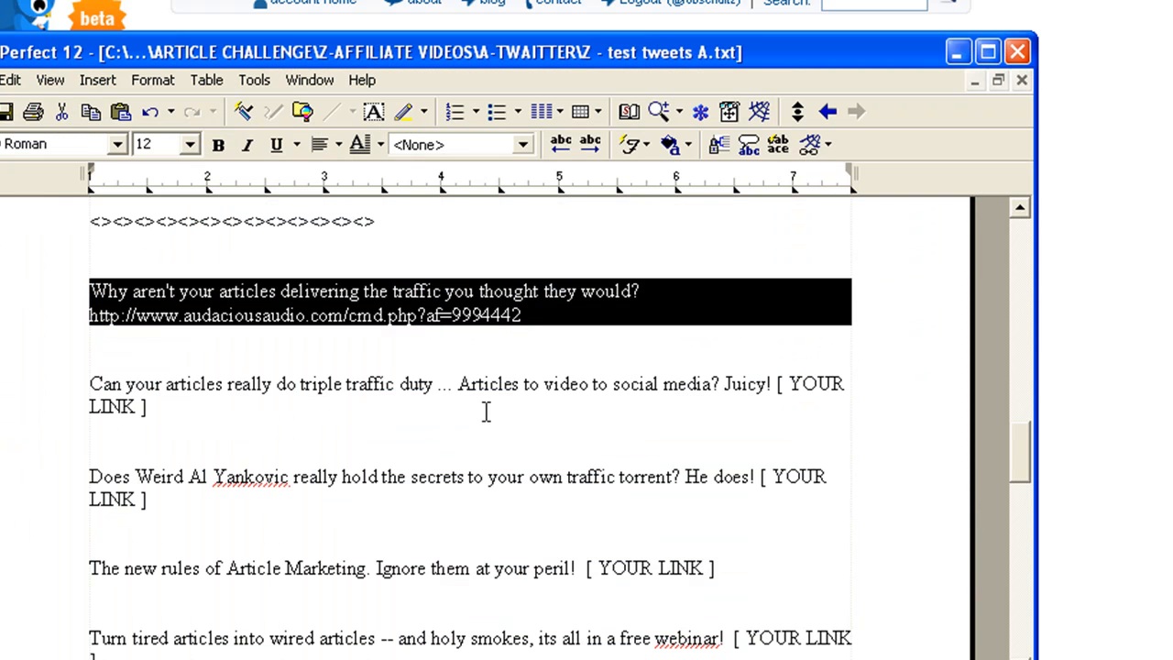
click(778, 384)
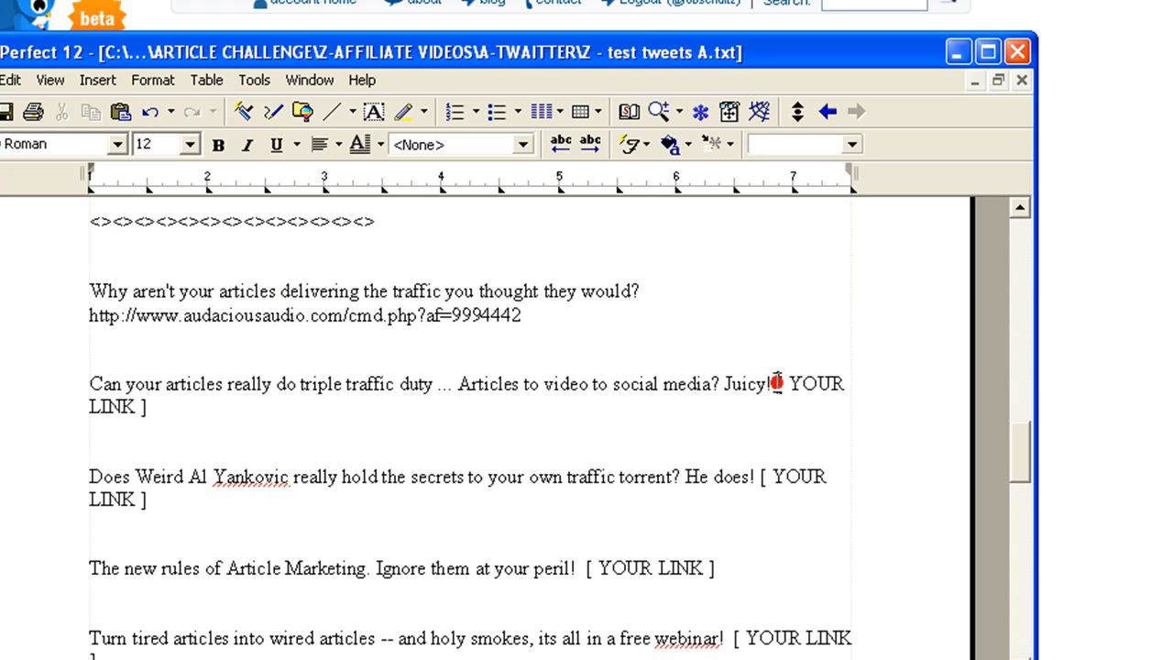
drag(777, 384, 151, 407)
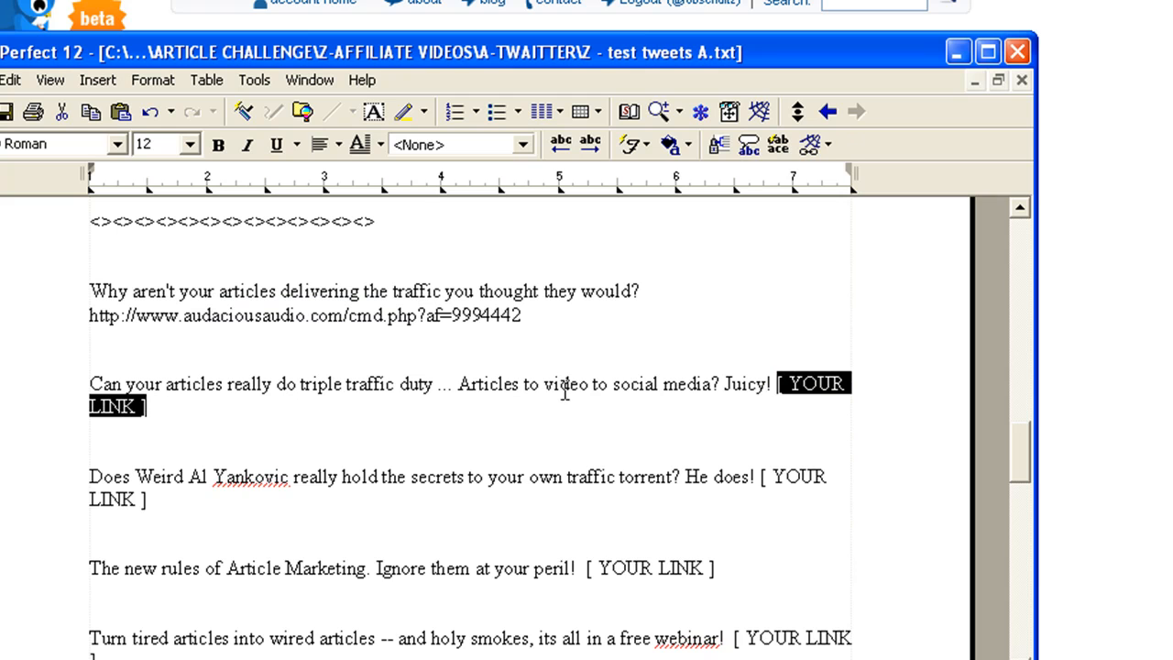
key(Delete)
right_click(781, 396)
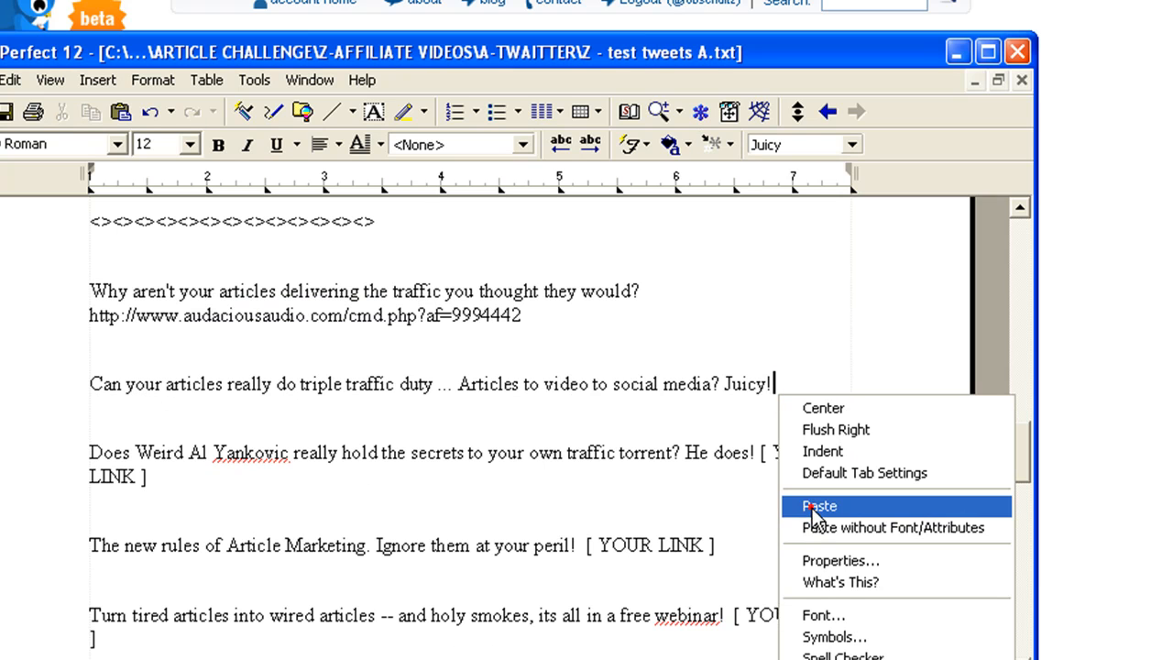
click(820, 506)
drag(761, 478, 151, 499)
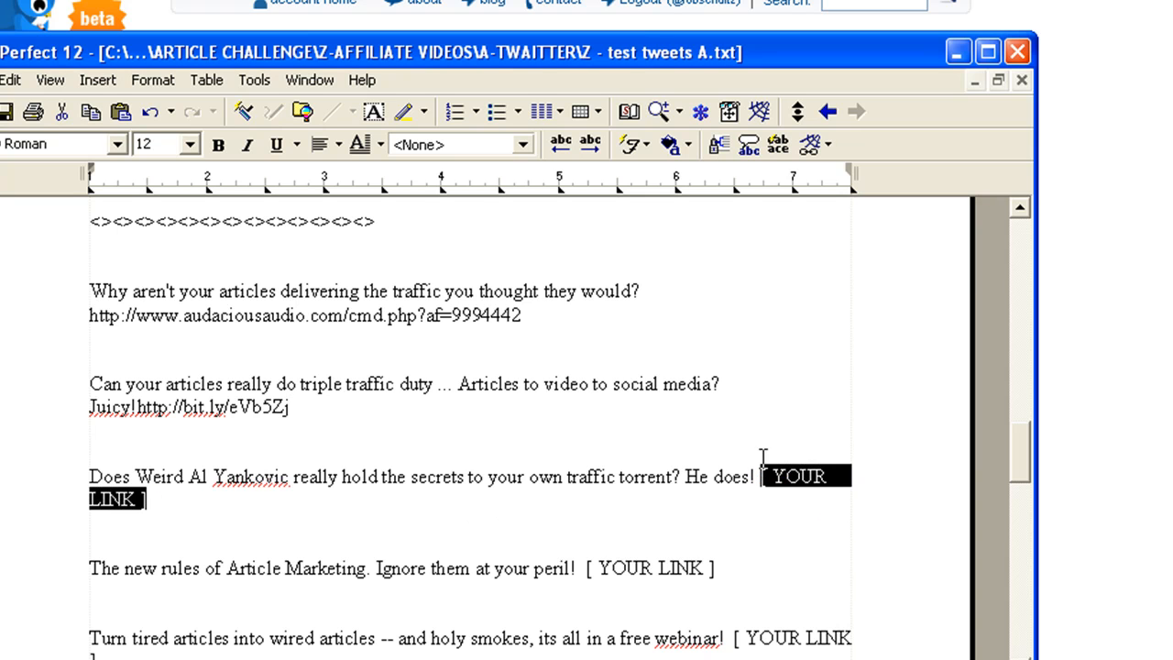
key(ctrl+v)
Step: Select the complete second tweet together with its short link
drag(308, 411, 163, 415)
click(92, 384)
drag(92, 384, 301, 407)
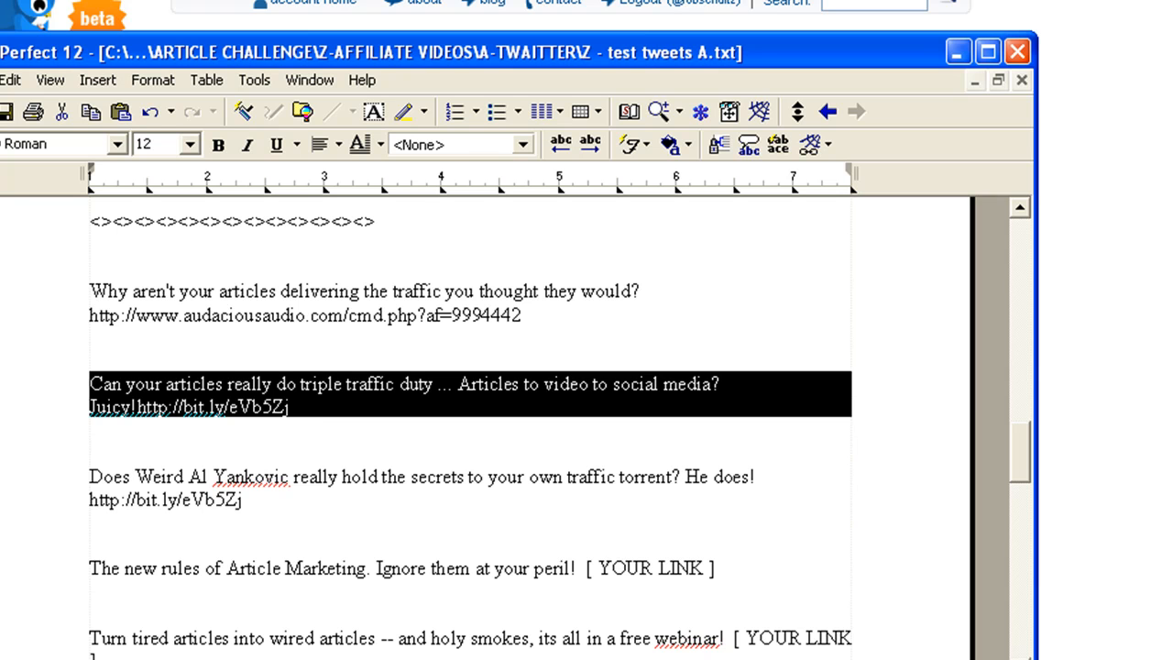
Step: Switch back to Twaitter and schedule the recurring message with the chosen settings
key(alt+Tab)
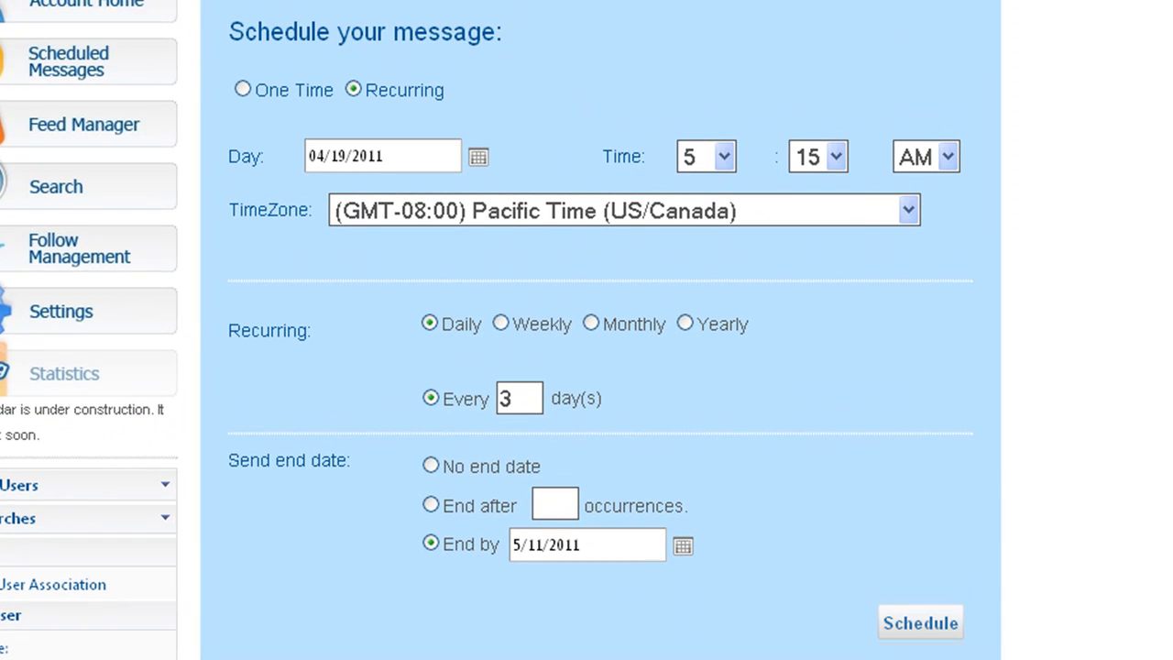
mouse_move(852, 584)
mouse_down()
mouse_move(890, 616)
mouse_move(984, 656)
mouse_up()
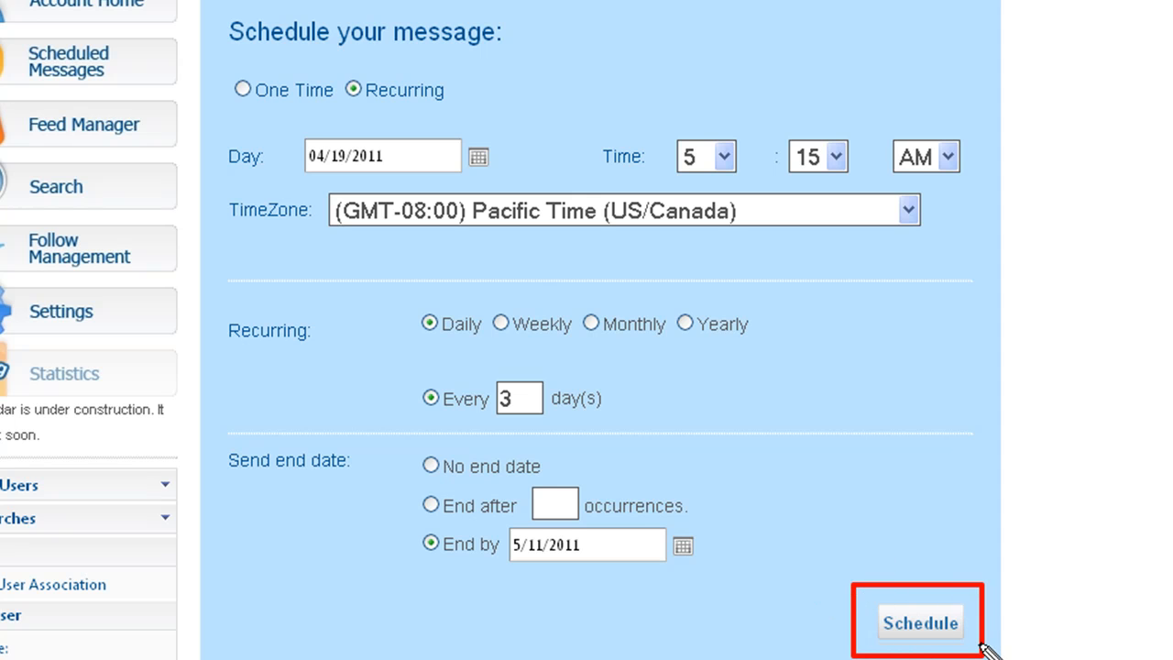
click(911, 621)
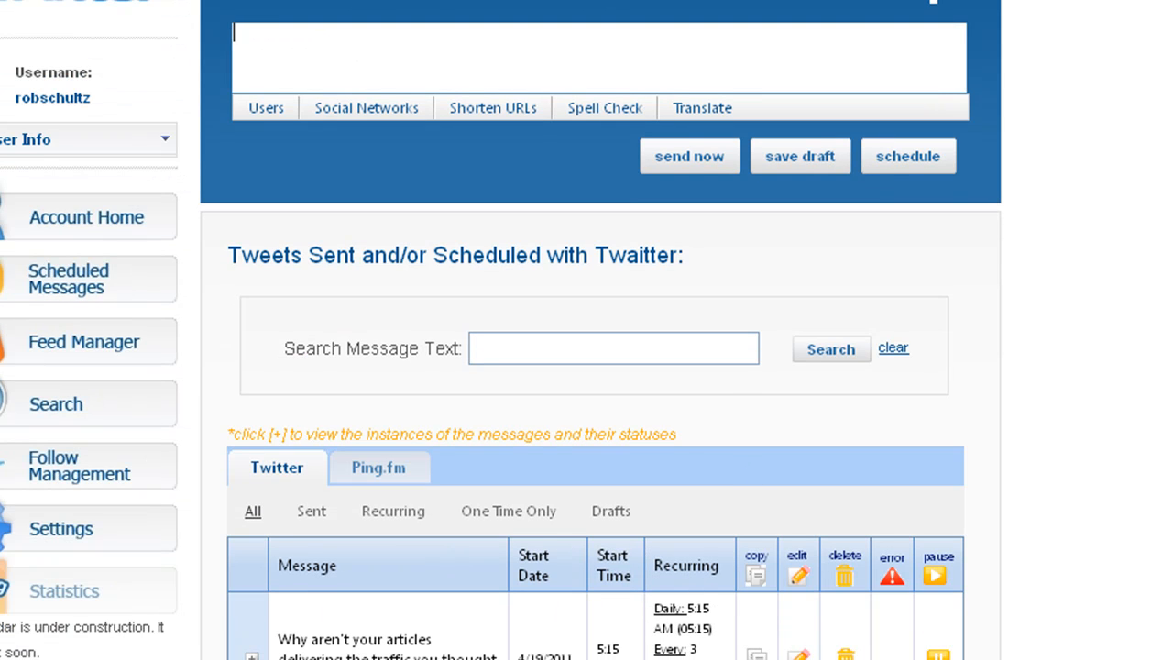
Step: Examine the new tweet's row in the scheduled tweets list, including its start date, start time and its copy, edit, delete and pause options
scroll(595, 367, down, 5)
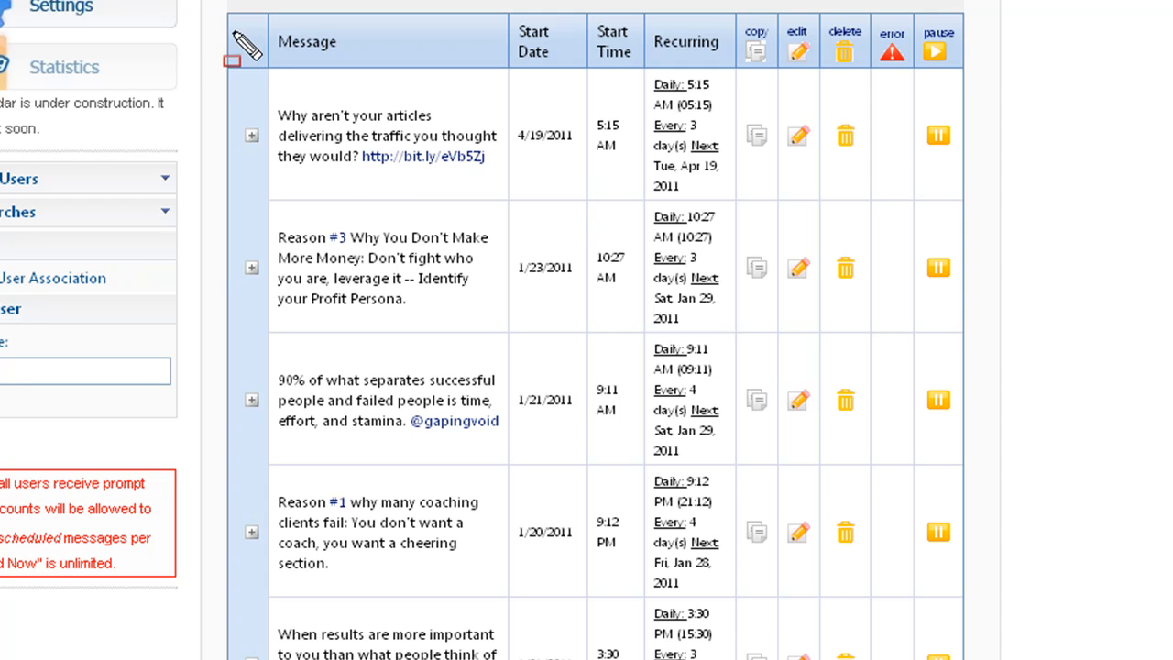
mouse_move(222, 66)
mouse_down()
mouse_move(455, 154)
mouse_move(688, 207)
mouse_move(1008, 230)
mouse_move(979, 205)
mouse_up()
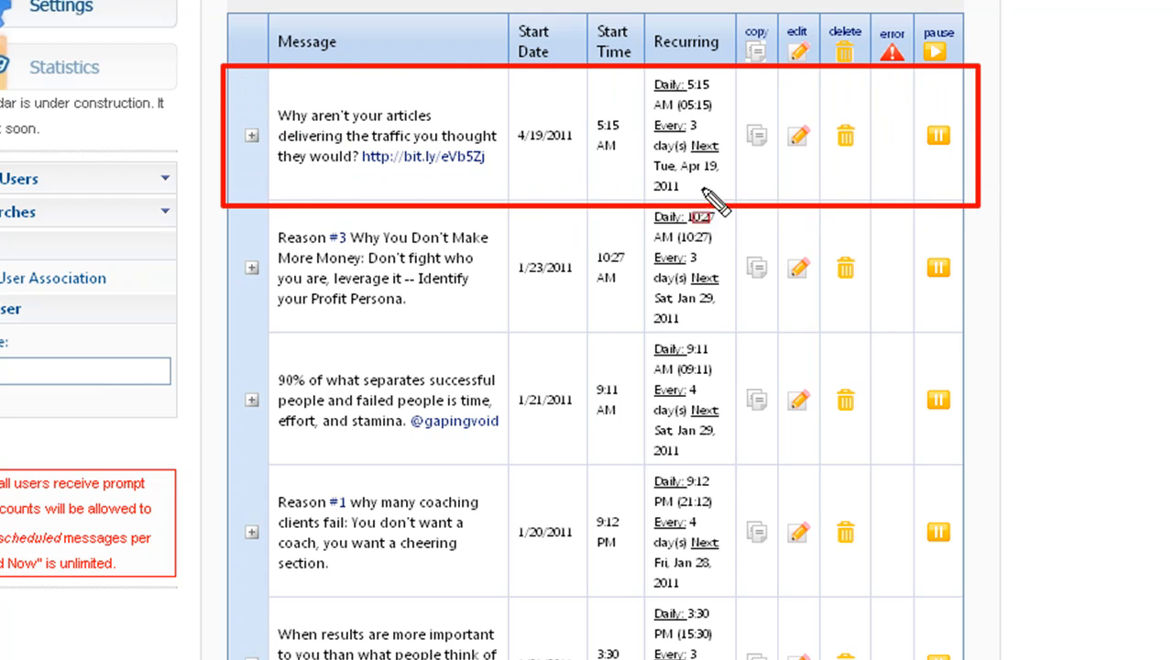
drag(519, 143, 624, 158)
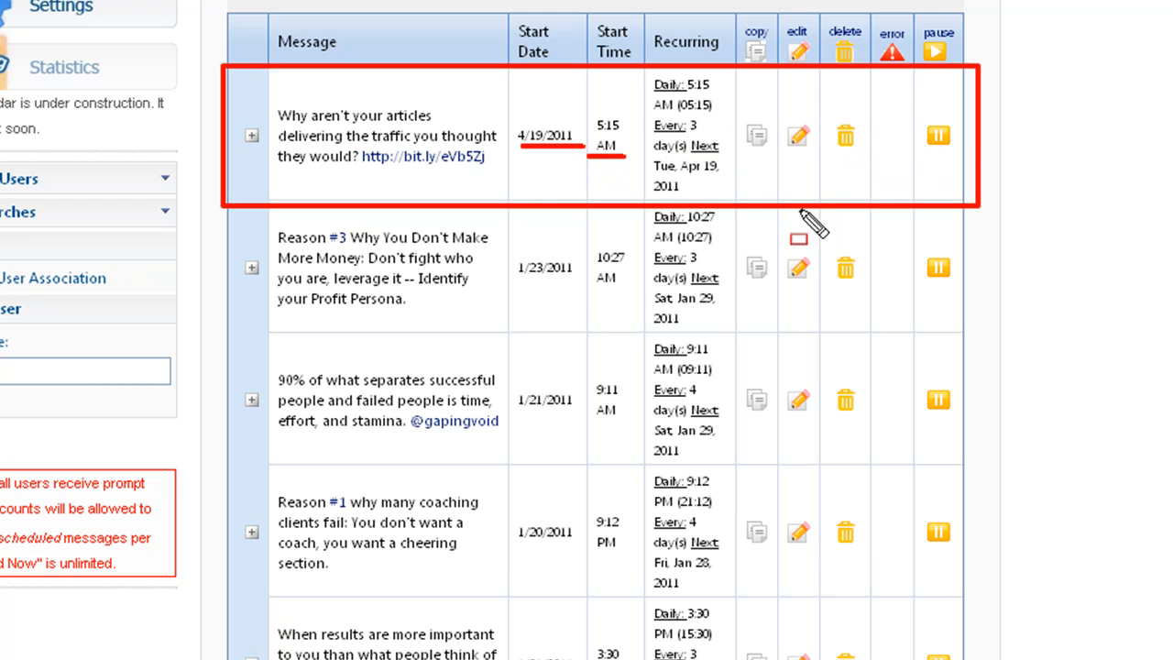
drag(744, 156, 770, 158)
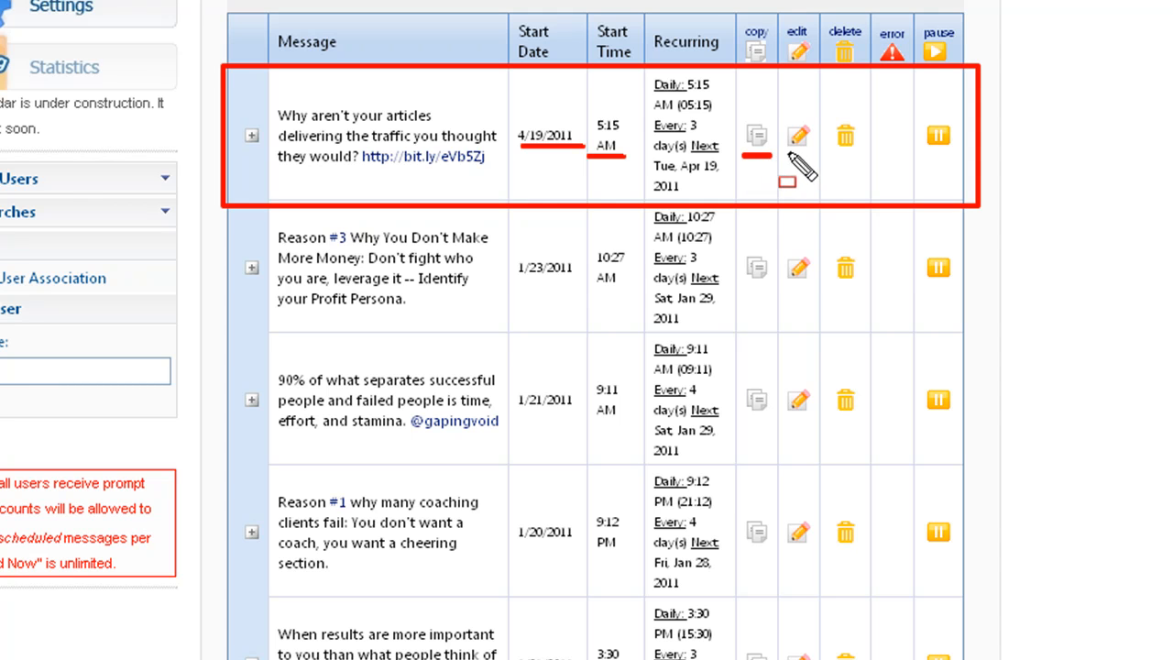
click(785, 153)
drag(785, 153, 810, 156)
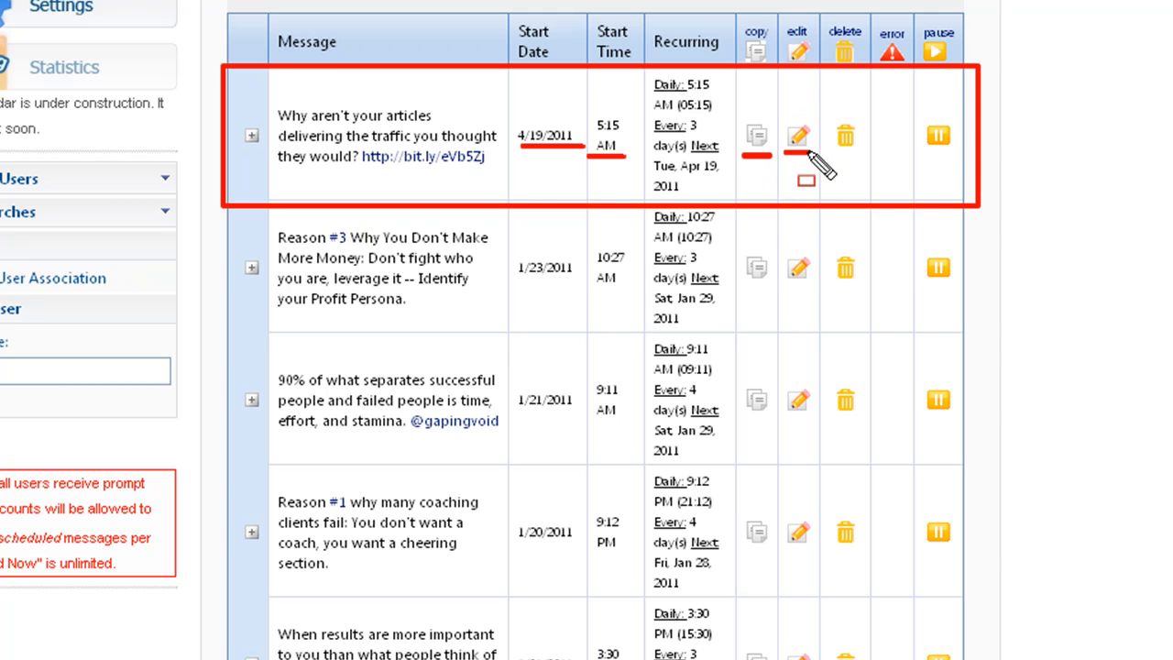
click(835, 154)
drag(835, 154, 944, 156)
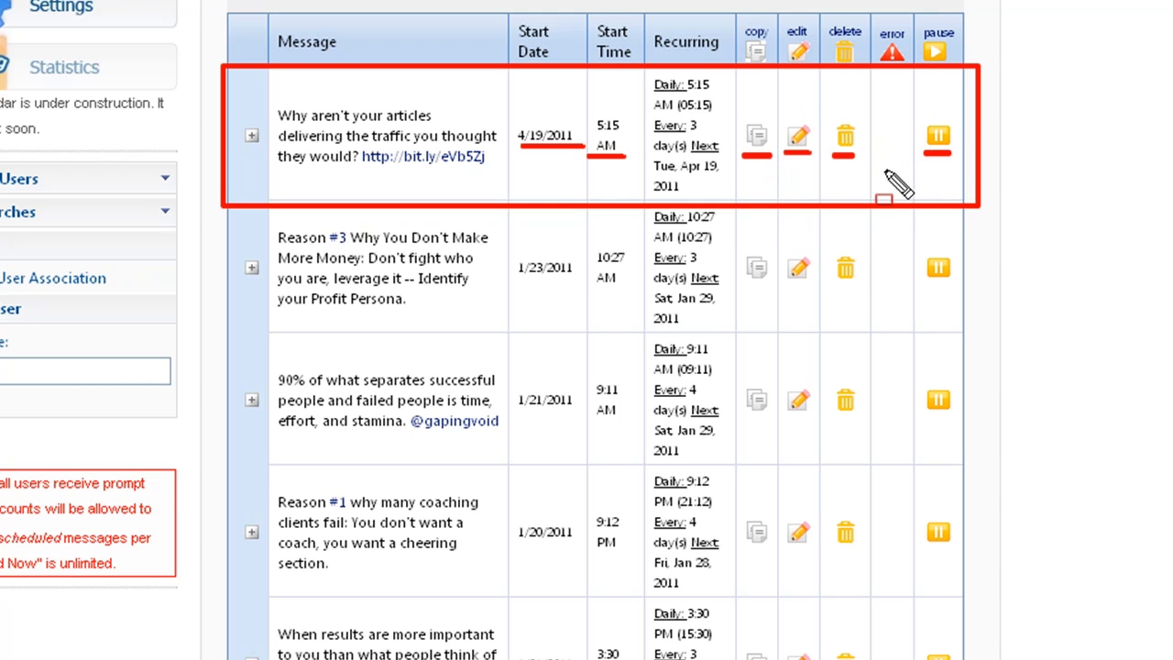
key(Escape)
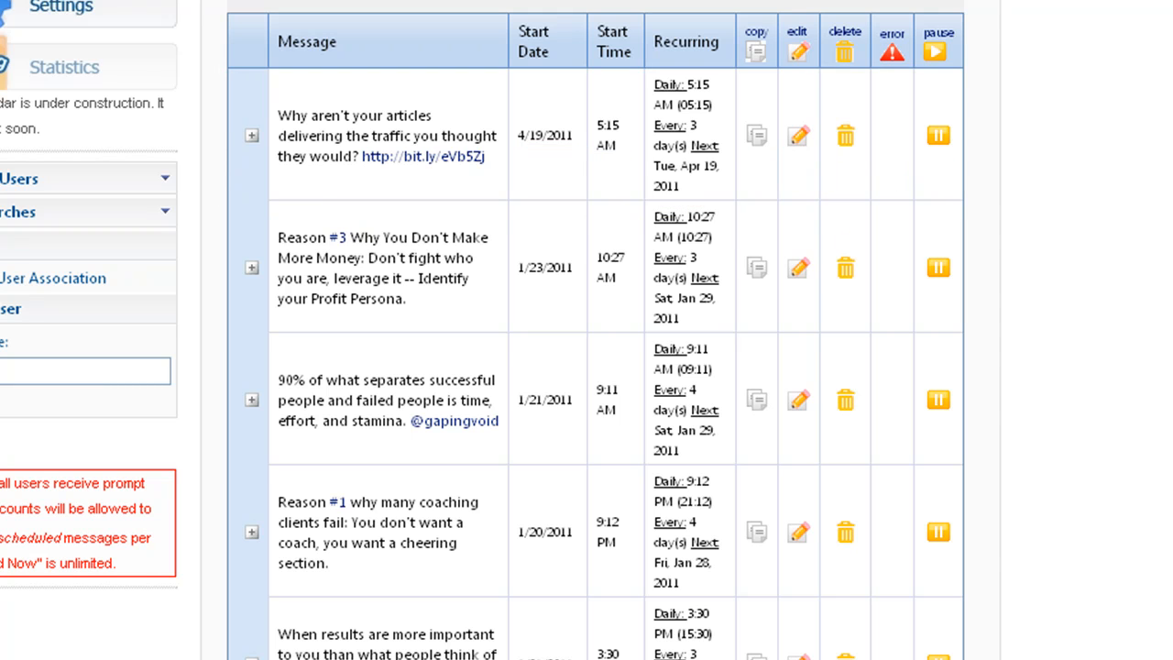
Step: Switch to the WordPerfect tweet file and copy the complete second tweet together with its short link
key(alt+Tab)
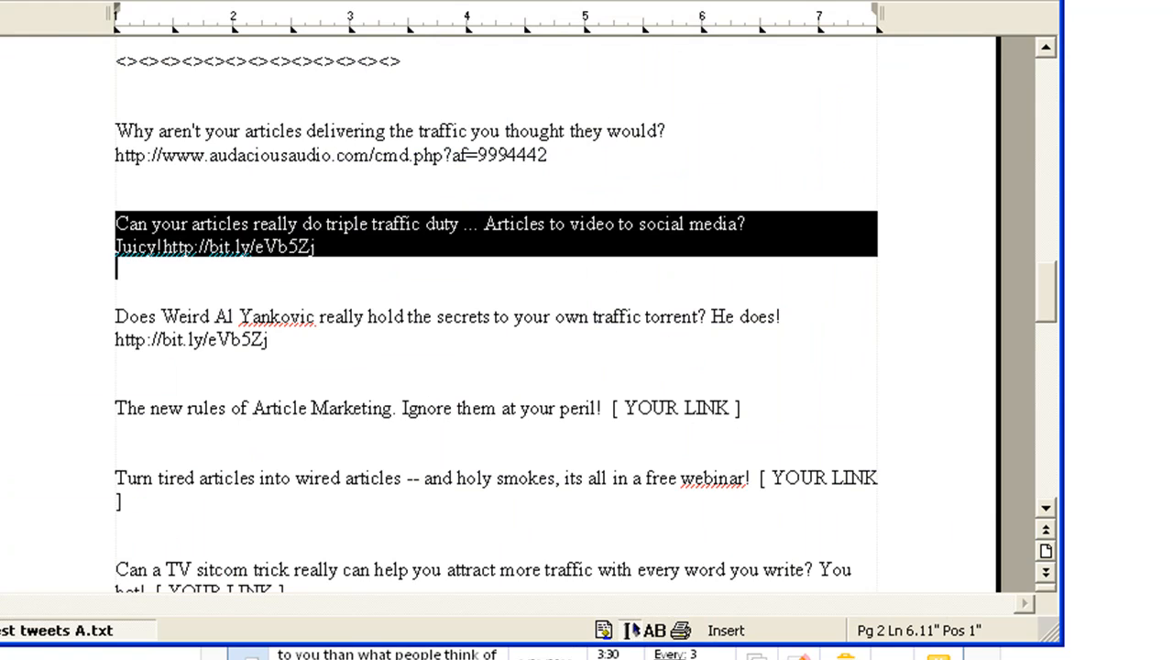
click(324, 240)
mouse_move(194, 246)
mouse_down()
mouse_move(129, 246)
mouse_move(138, 228)
mouse_move(110, 227)
mouse_move(315, 247)
mouse_up()
right_click(289, 231)
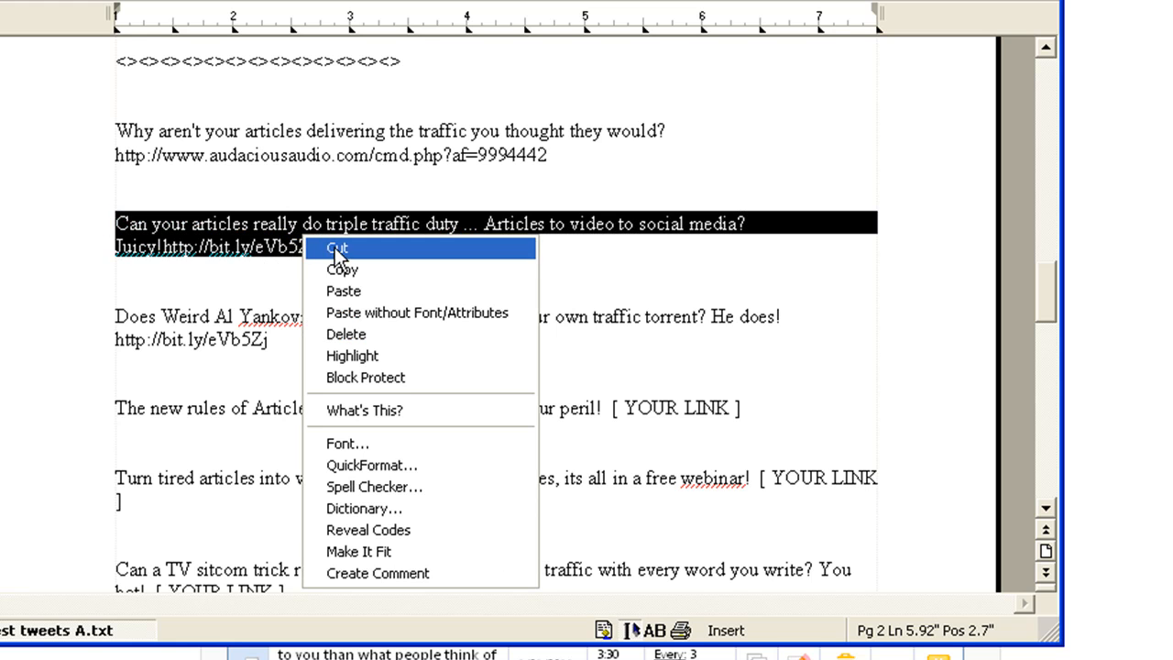
click(337, 266)
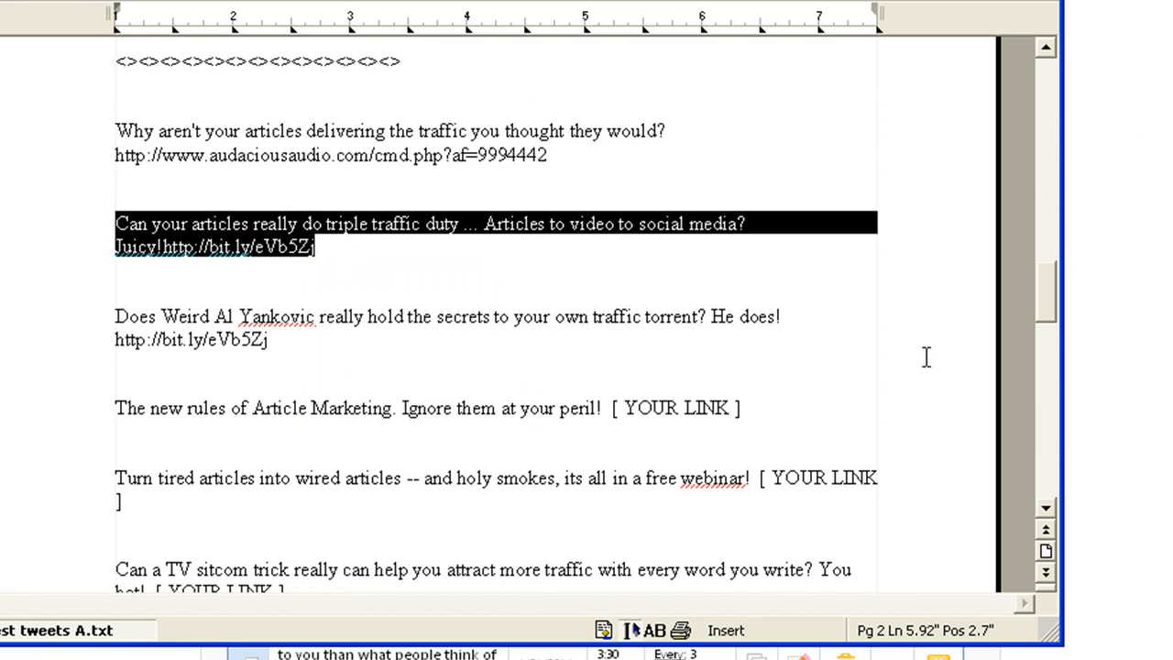
Step: Switch back to Twaitter and paste the copied tweet into the empty message box
click(1157, 82)
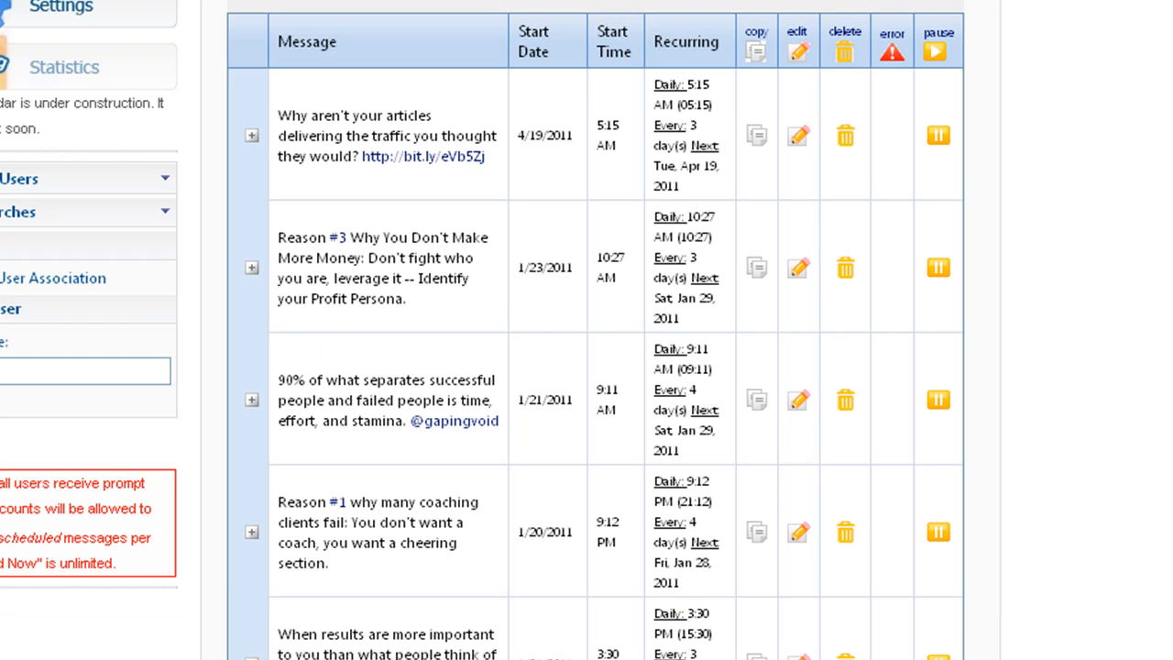
scroll(596, 330, up, 6)
click(285, 48)
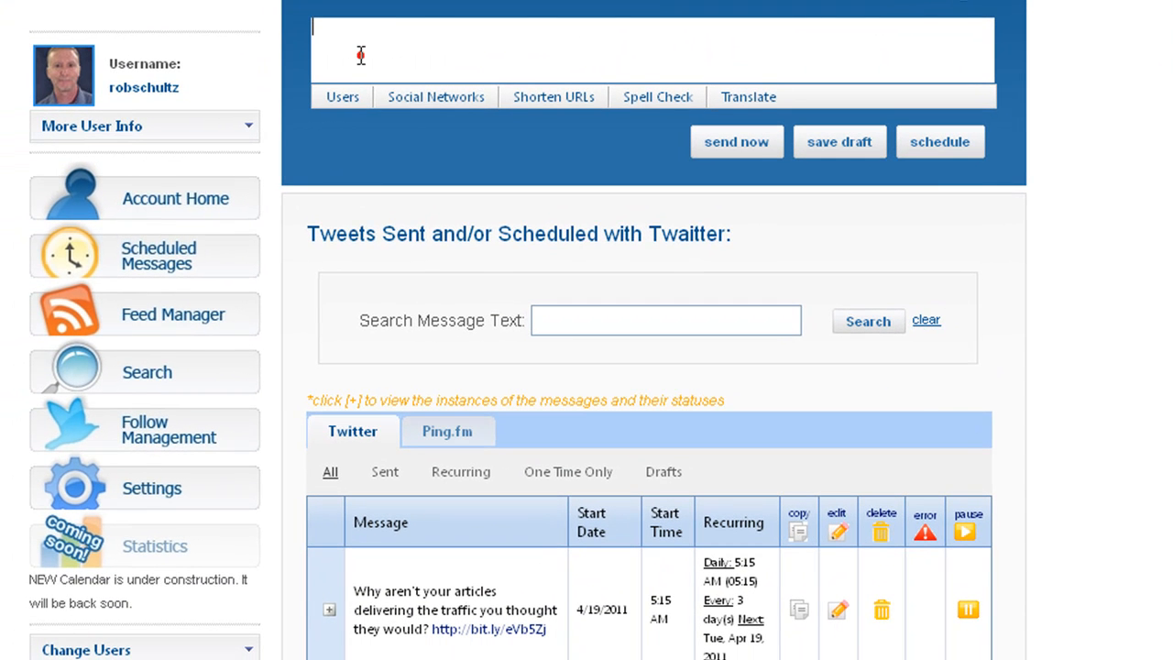
right_click(347, 39)
click(386, 129)
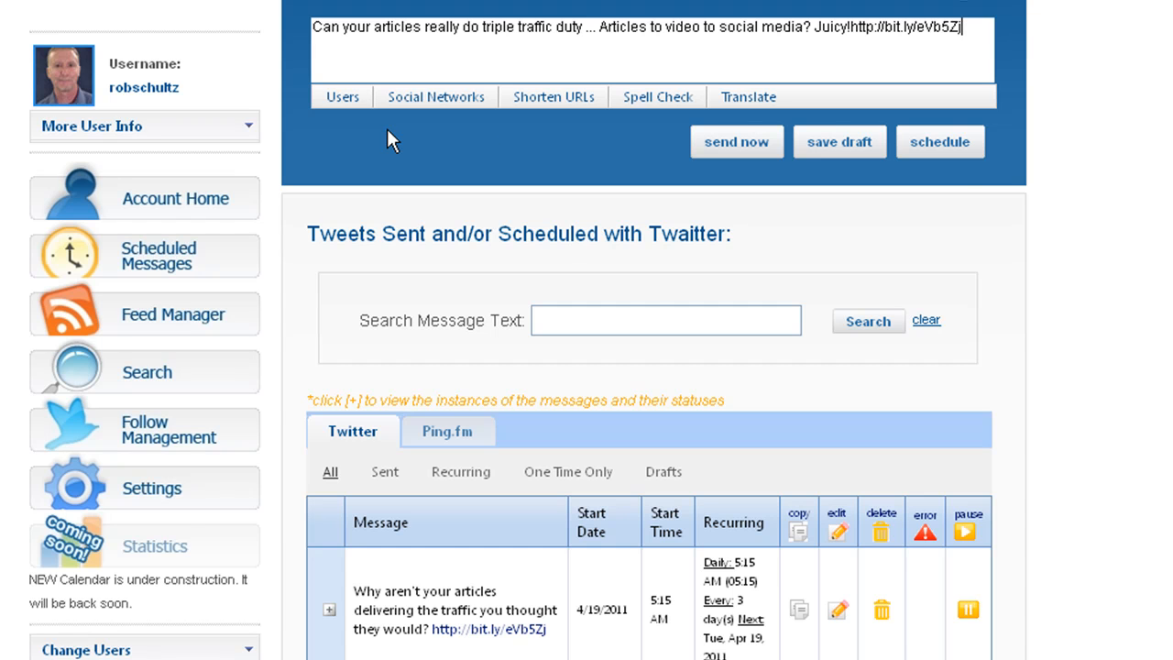
Step: Open the message's scheduling options and insert a space between "Juicy!" and the short link in its text
click(944, 147)
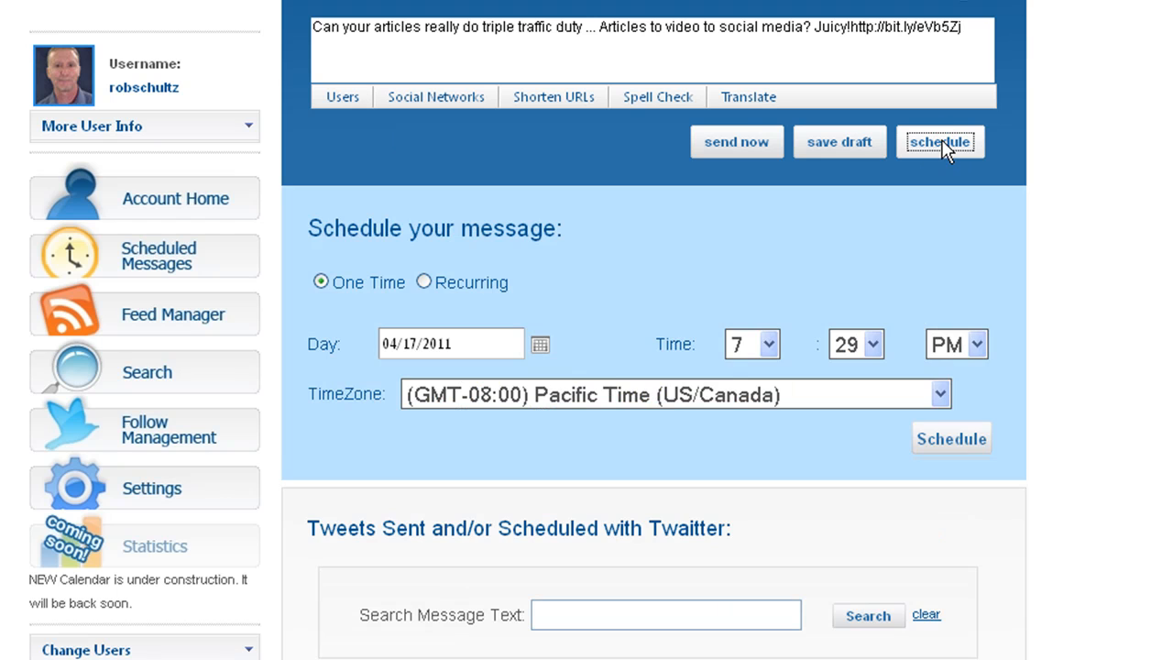
click(849, 28)
text(!)
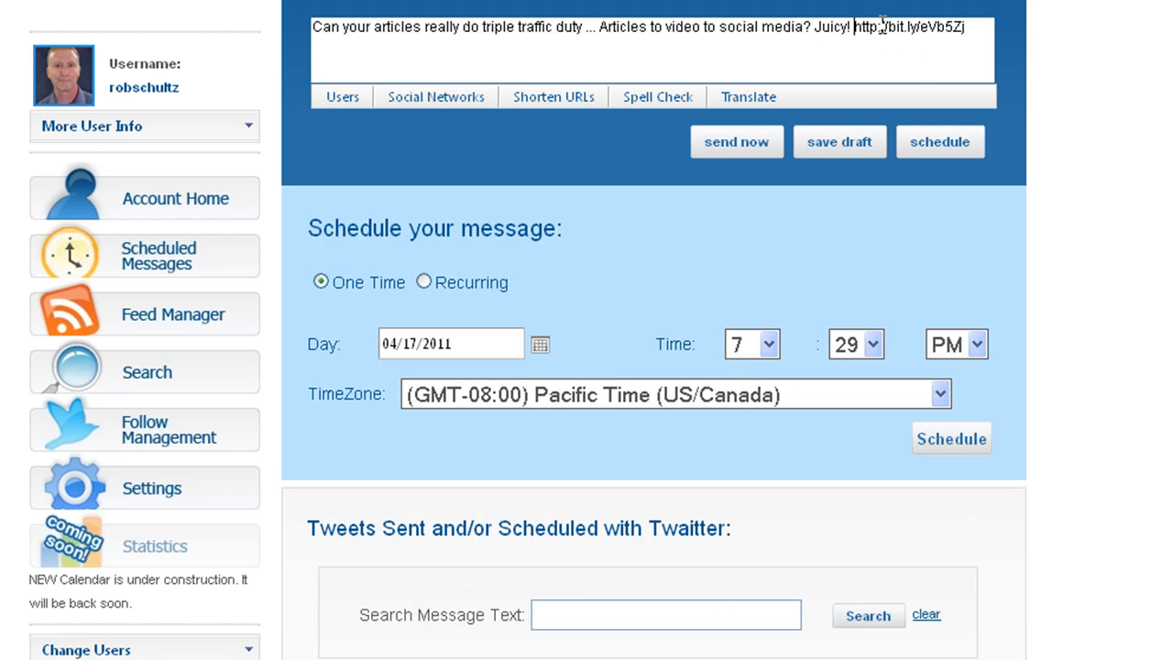
Step: Make the message recurring and set its start day to 04/19/2011
click(426, 284)
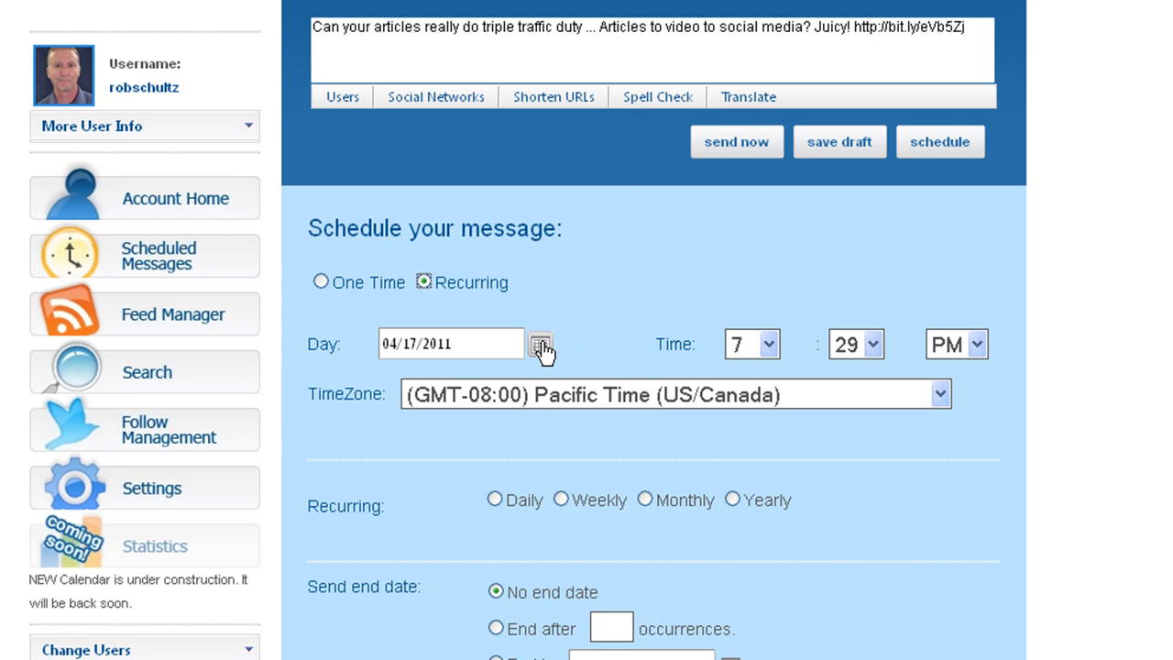
click(541, 345)
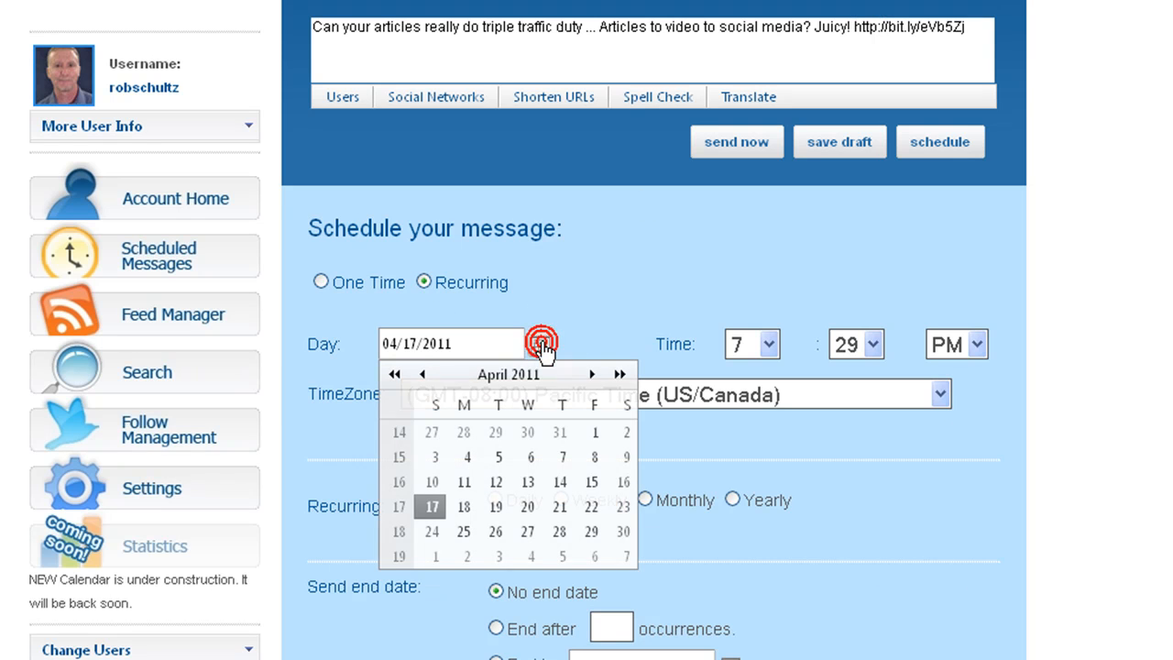
click(498, 507)
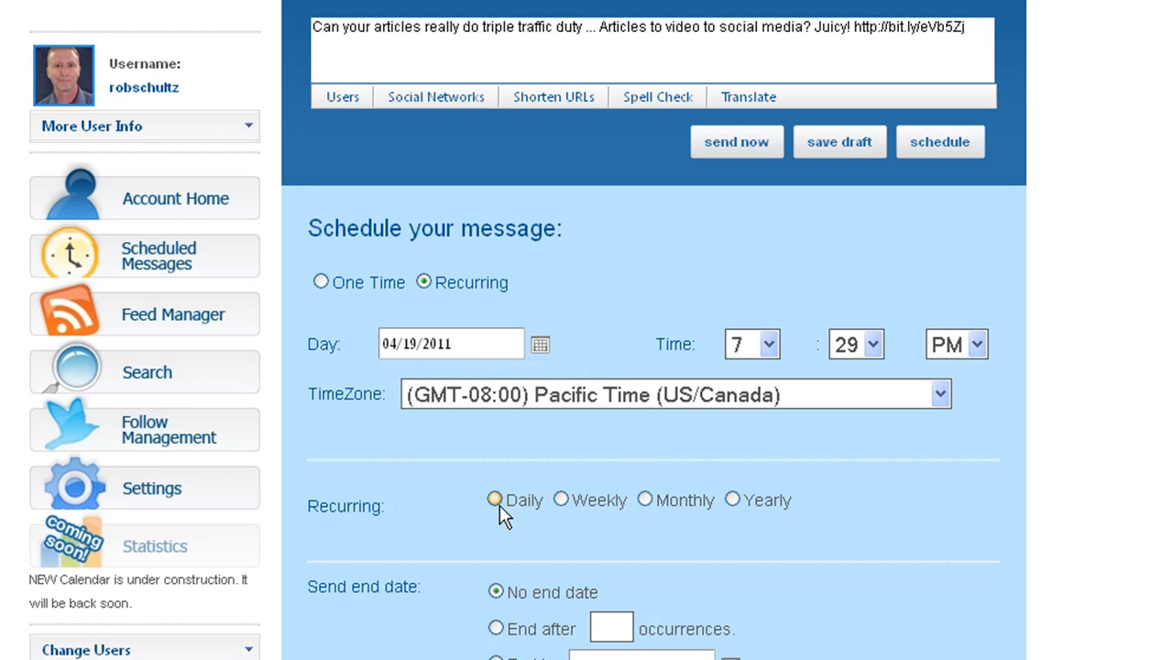
Step: Set the message's send time to 7:15 AM
click(770, 346)
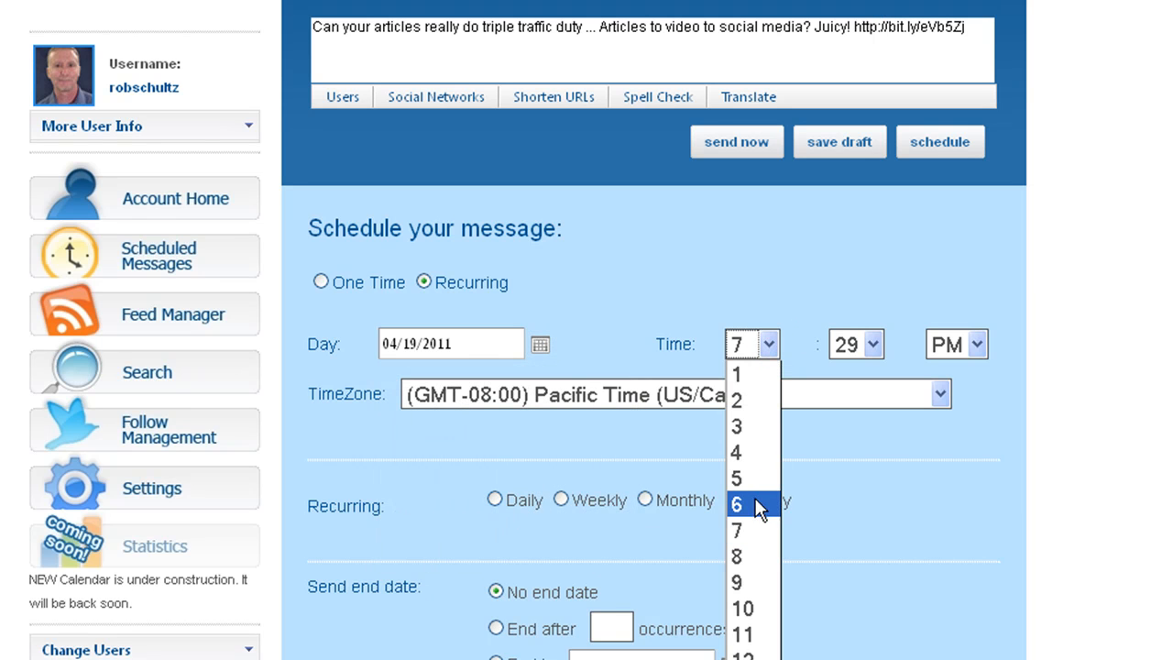
click(747, 529)
right_click(882, 420)
click(875, 344)
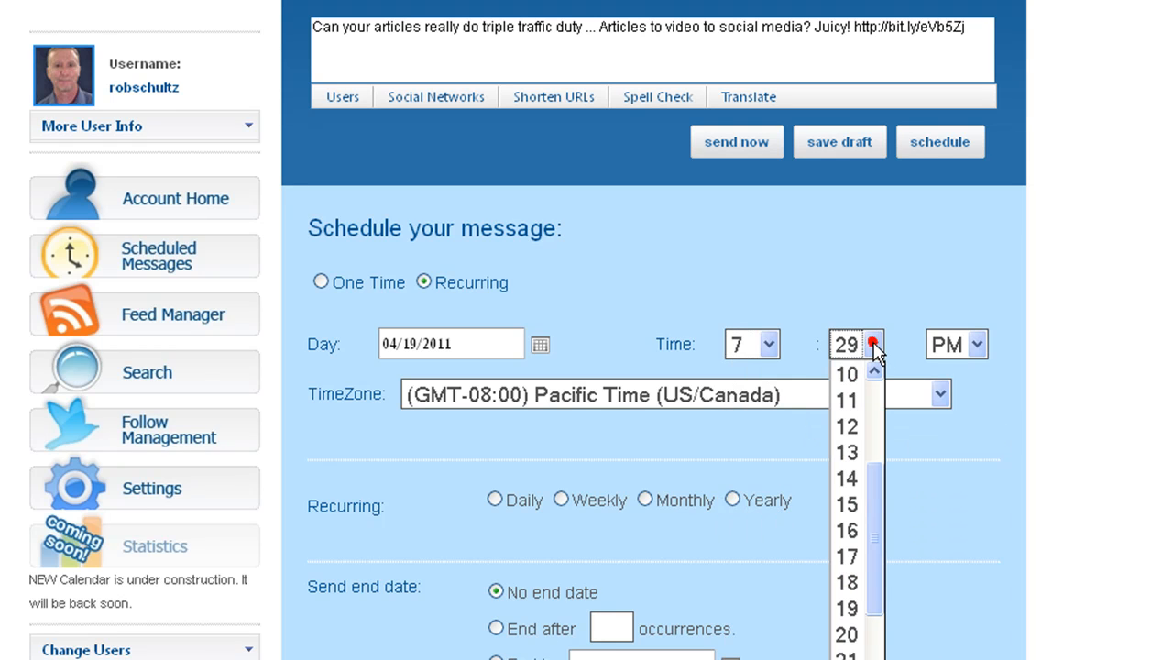
click(851, 500)
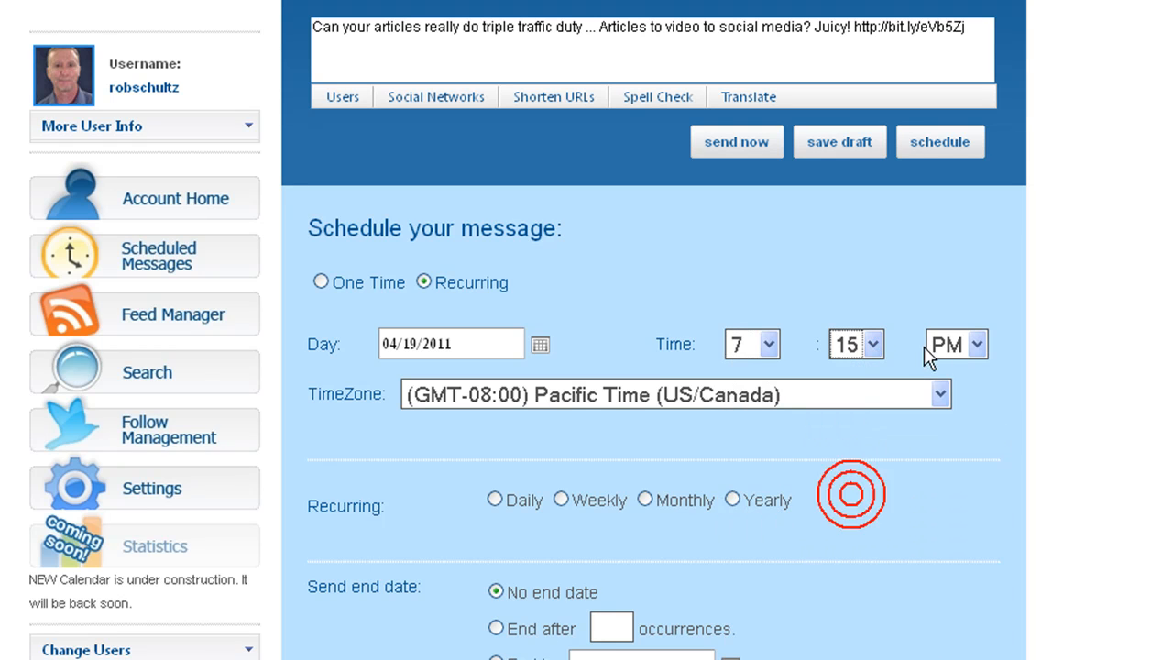
click(975, 345)
click(963, 371)
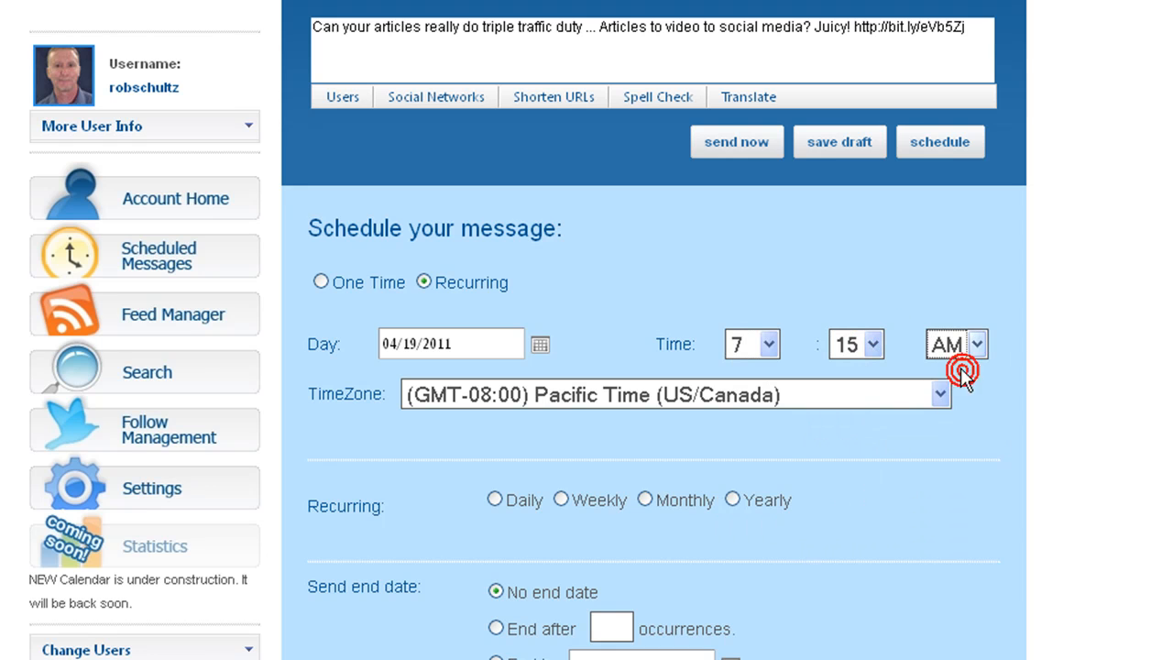
Step: Set the message to recur daily, every 3 days
click(495, 499)
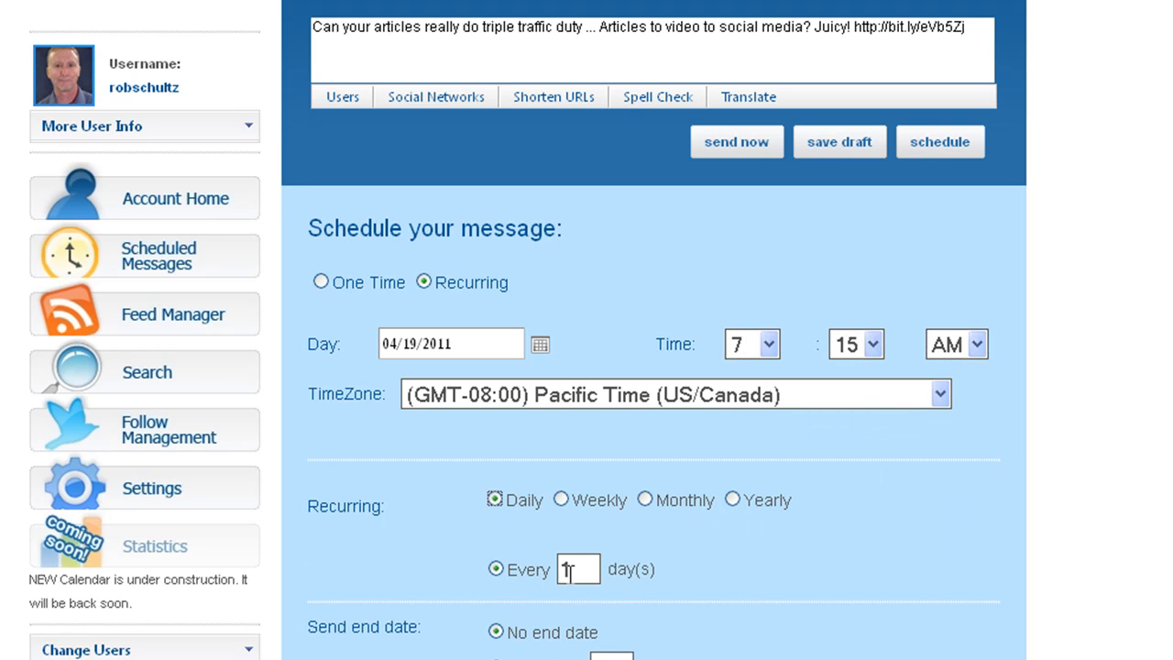
drag(571, 570, 550, 582)
scroll(752, 146, down, 4)
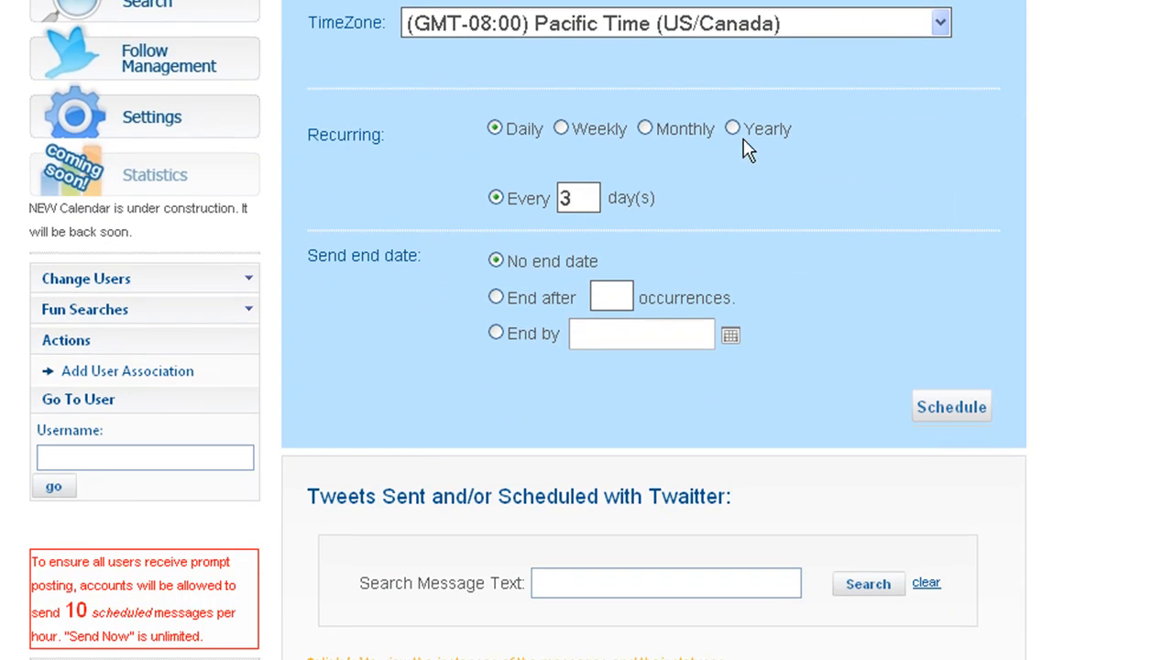
Step: Set the recurrence to end by 5/11/2011 and schedule the message
click(496, 332)
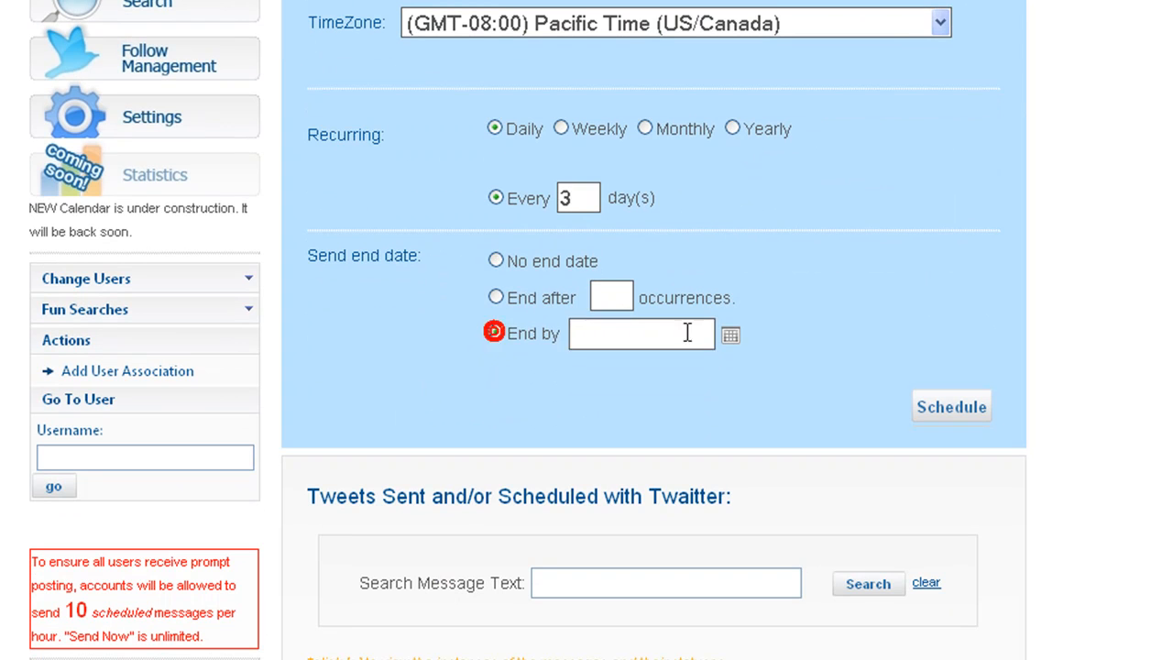
click(730, 336)
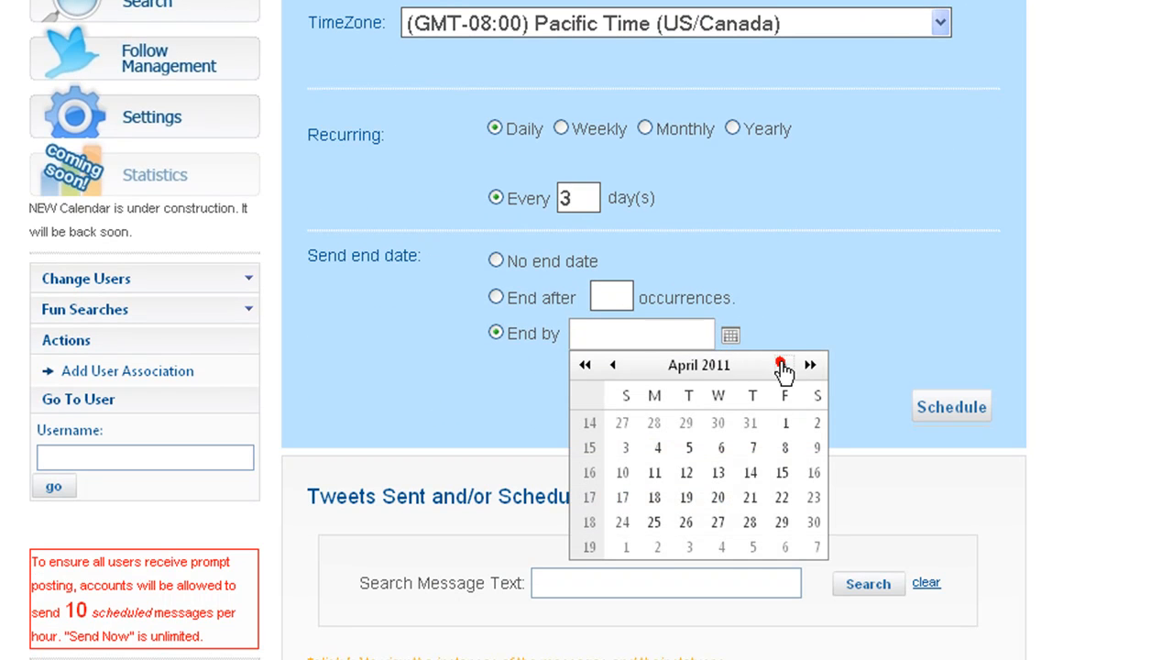
click(782, 365)
click(719, 473)
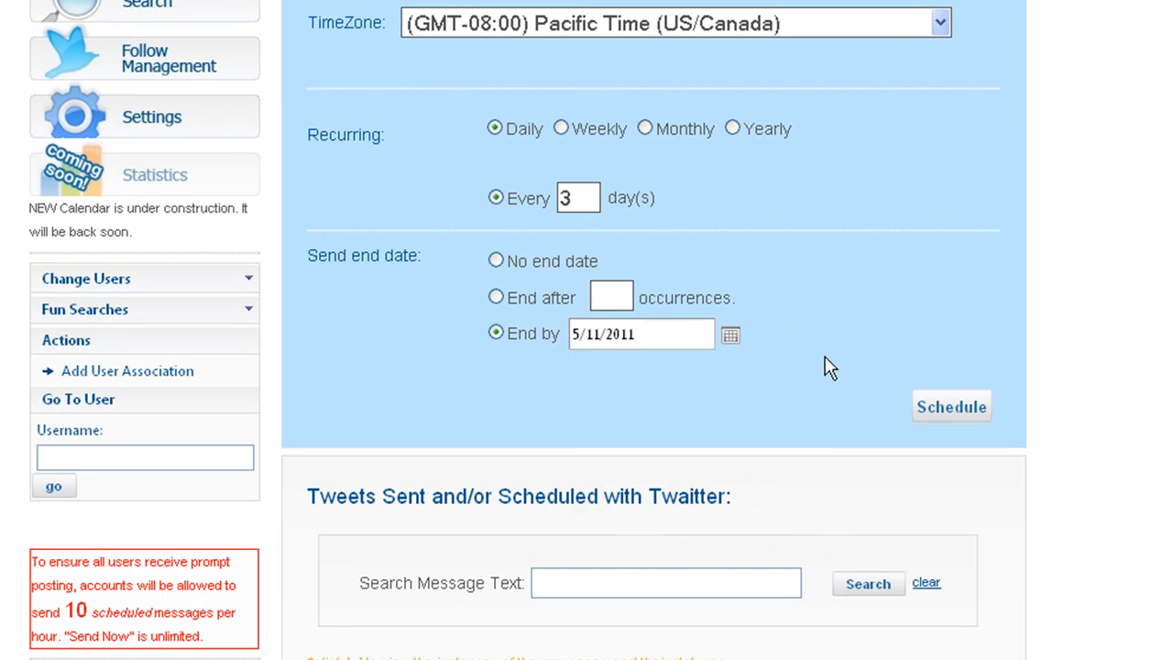
click(944, 409)
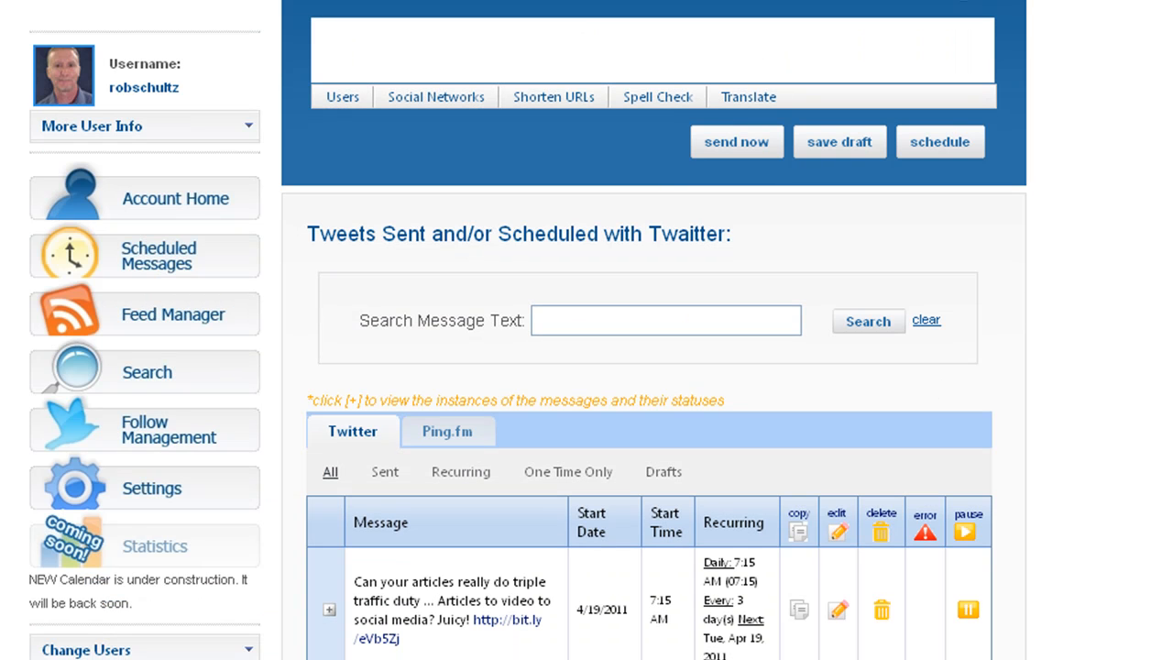
scroll(641, 367, down, 2)
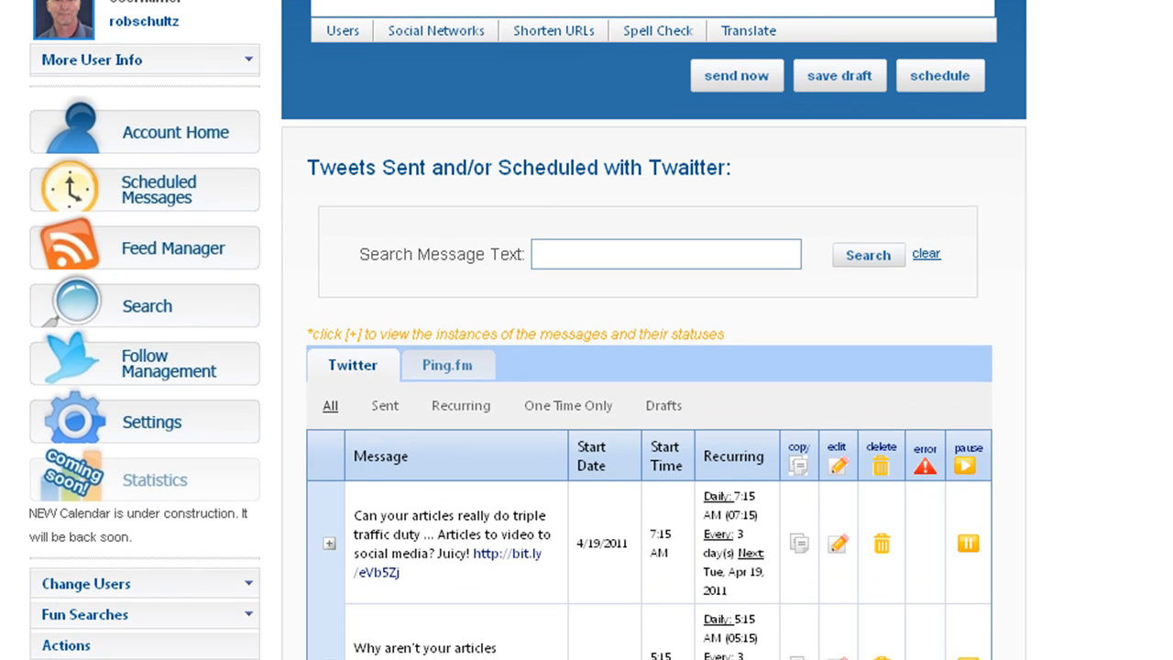